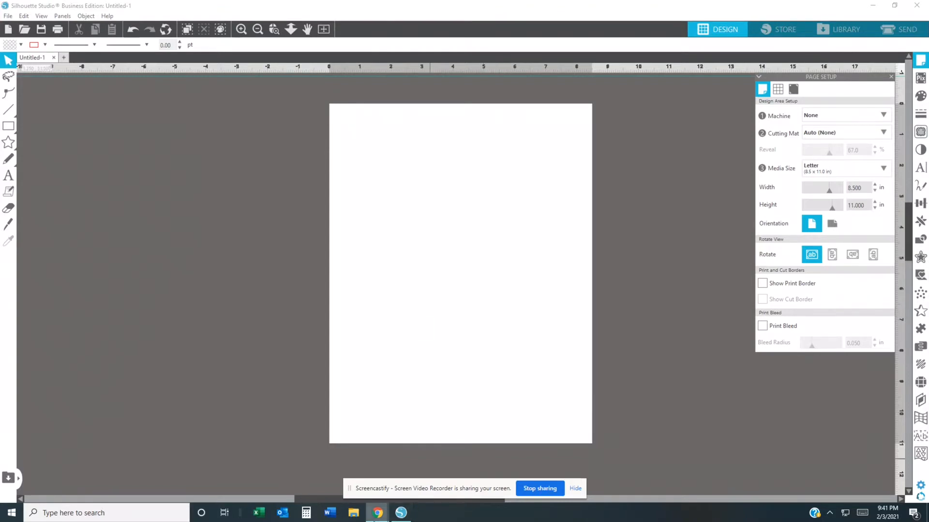
Switch to the Etsy purchases page in Chrome and open the download files for the SVGed order of Jan 1, 2021
mouse_move(377, 517)
click(352, 481)
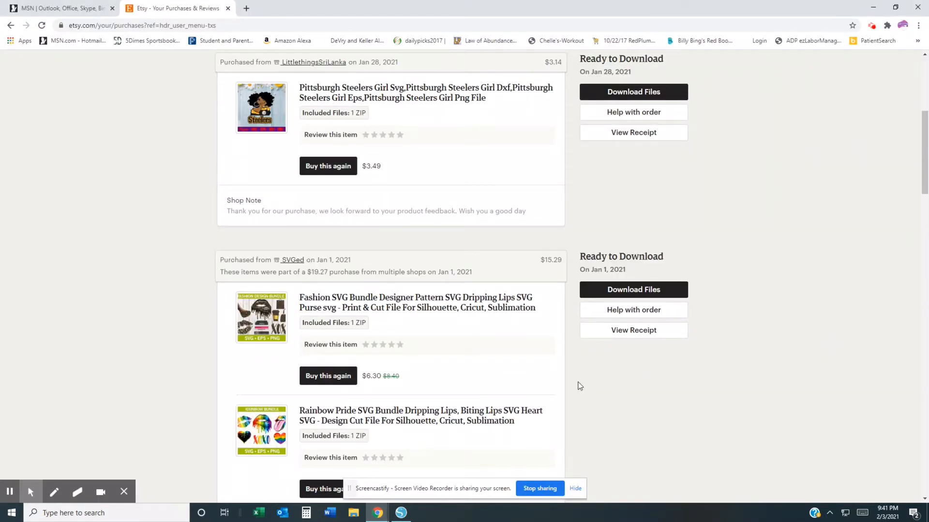
scroll(537, 391, down, 5)
scroll(537, 390, up, 2)
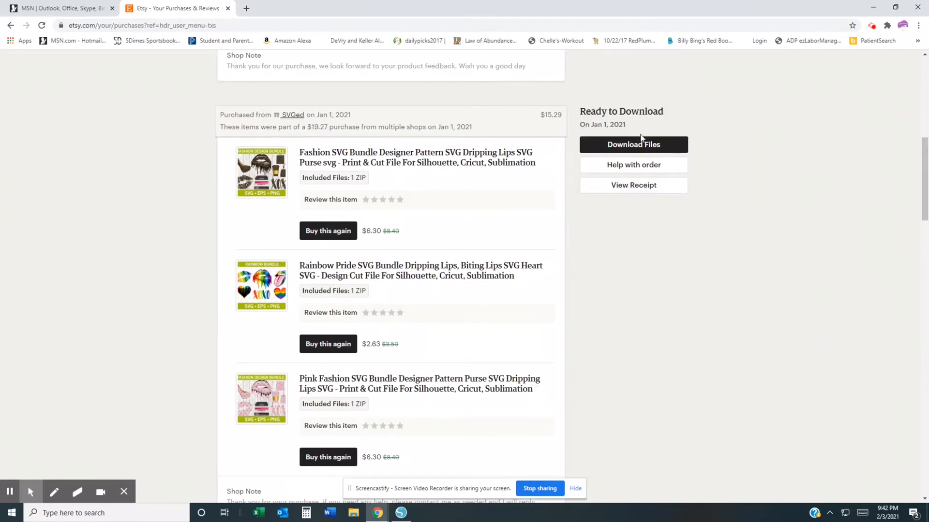
click(640, 148)
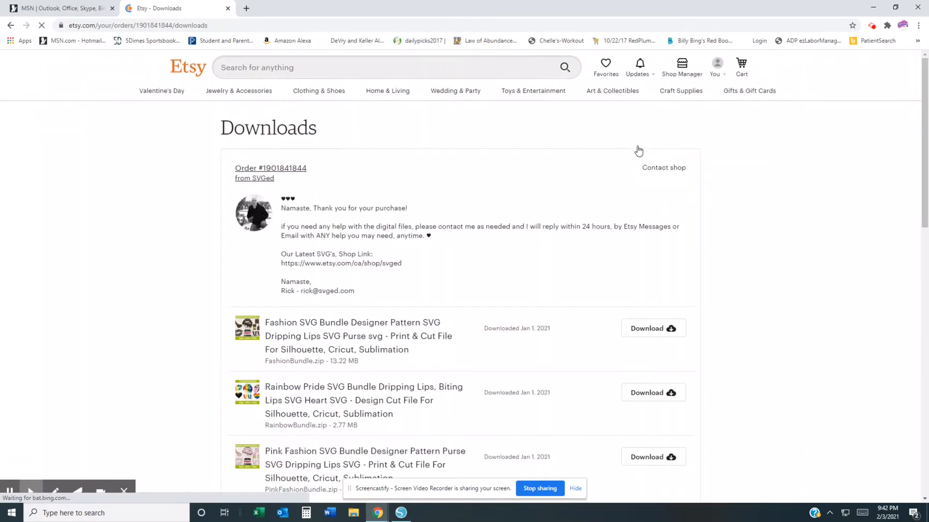
Download PinkFashionBundle.zip, the Pink Fashion SVG Bundle, from the SVGed order
scroll(737, 271, down, 1)
scroll(737, 272, down, 1)
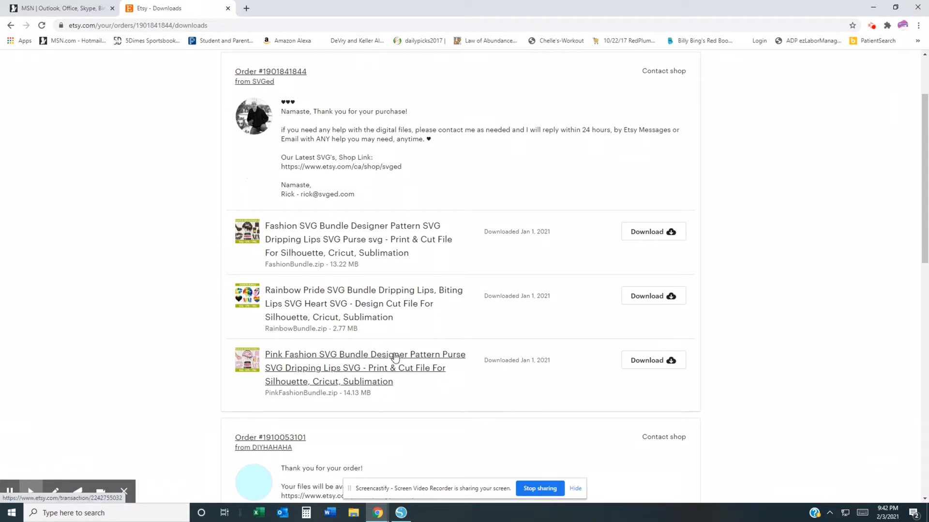
click(657, 366)
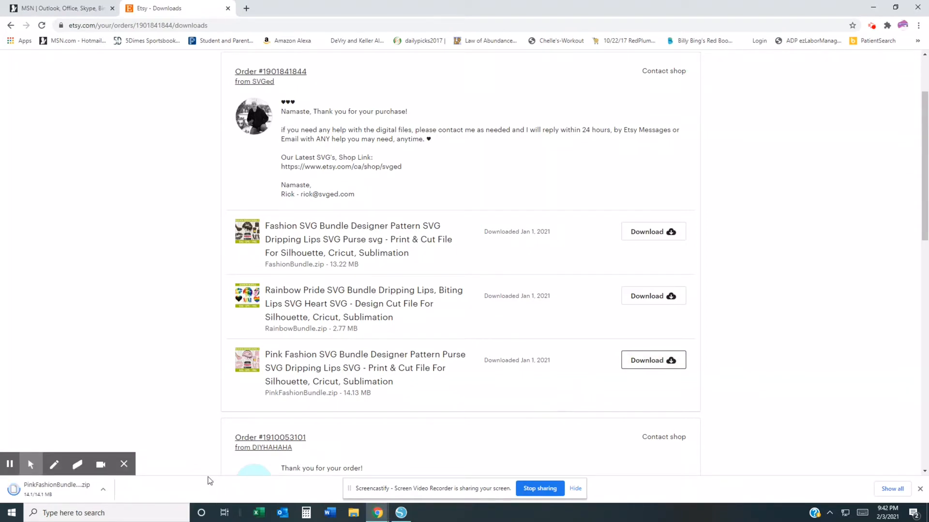
Open the downloaded PinkFashionBundle zip file with File Explorer
click(58, 494)
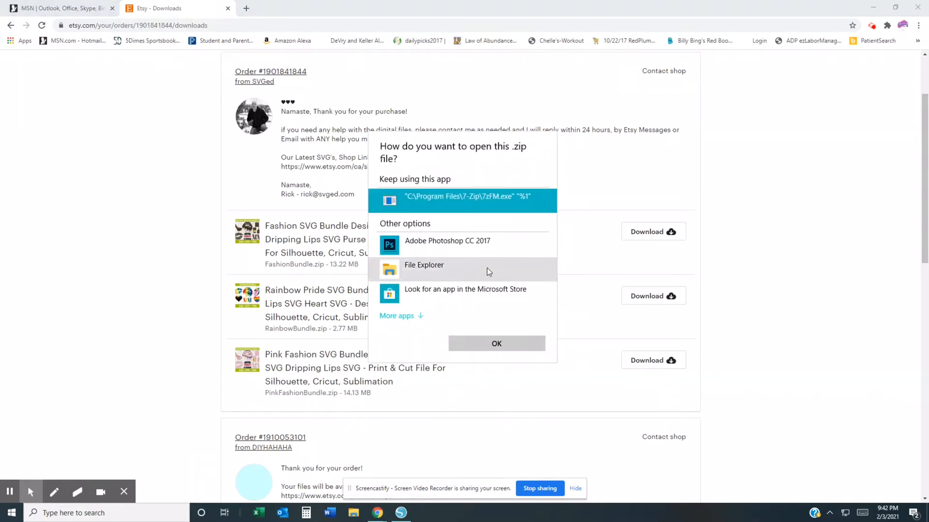
click(486, 274)
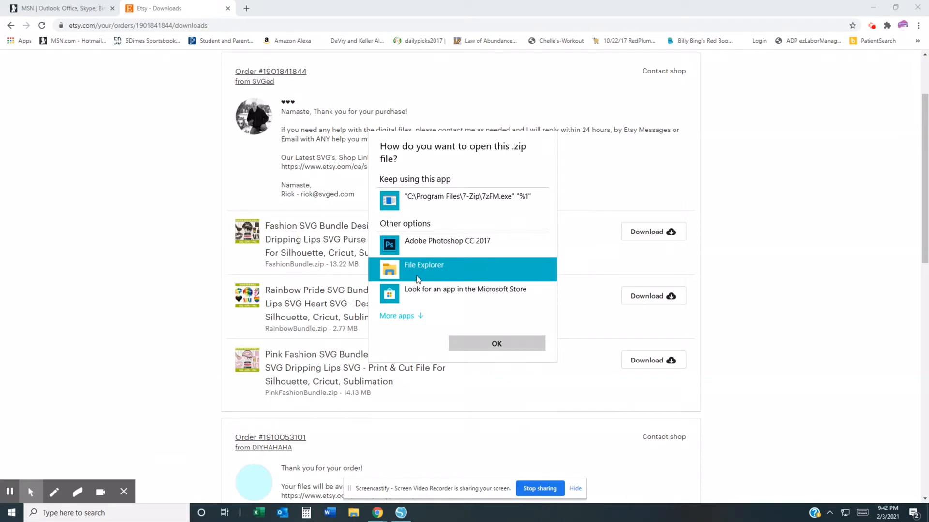
click(503, 344)
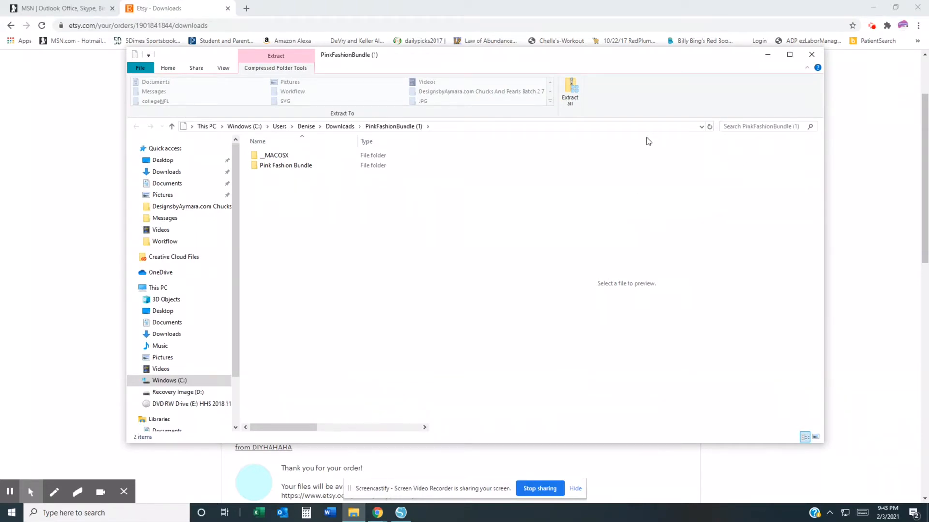
Extract the whole PinkFashionBundle archive to the suggested folder in Downloads, and close both File Explorer windows
click(570, 97)
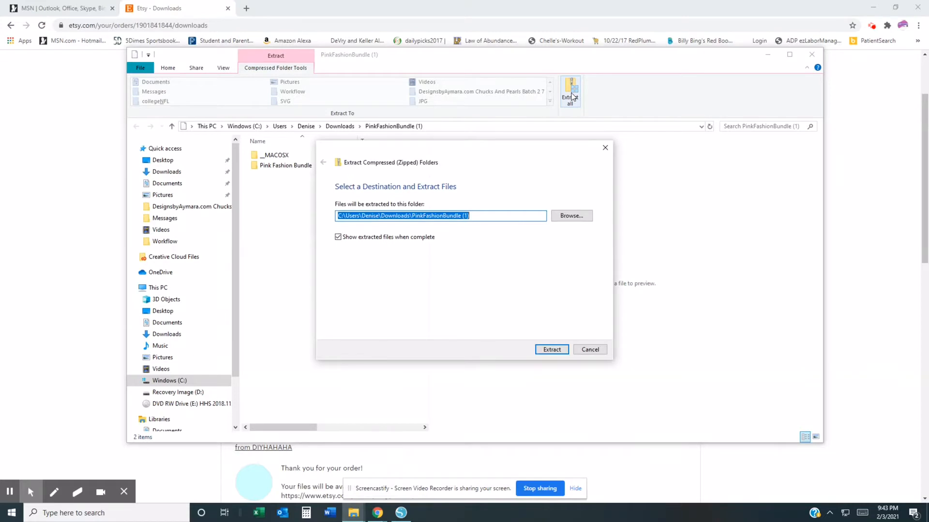
click(546, 352)
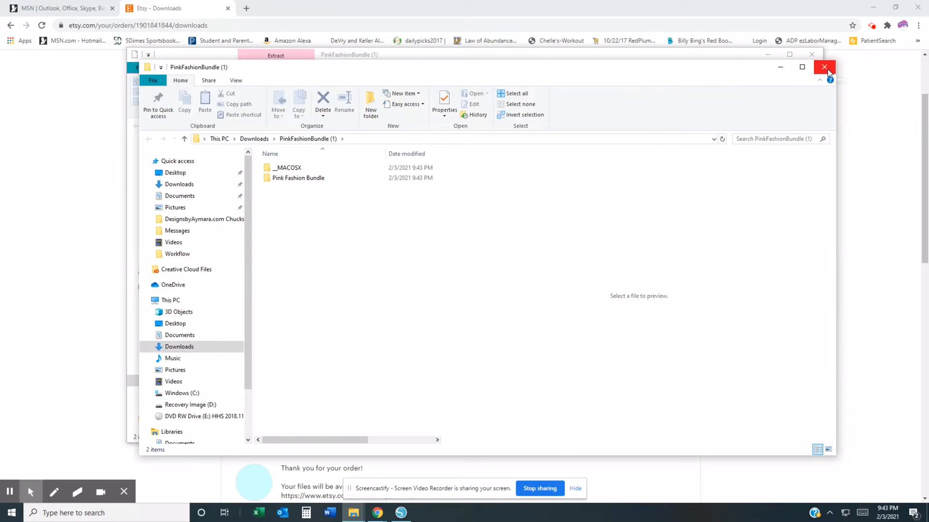
click(824, 67)
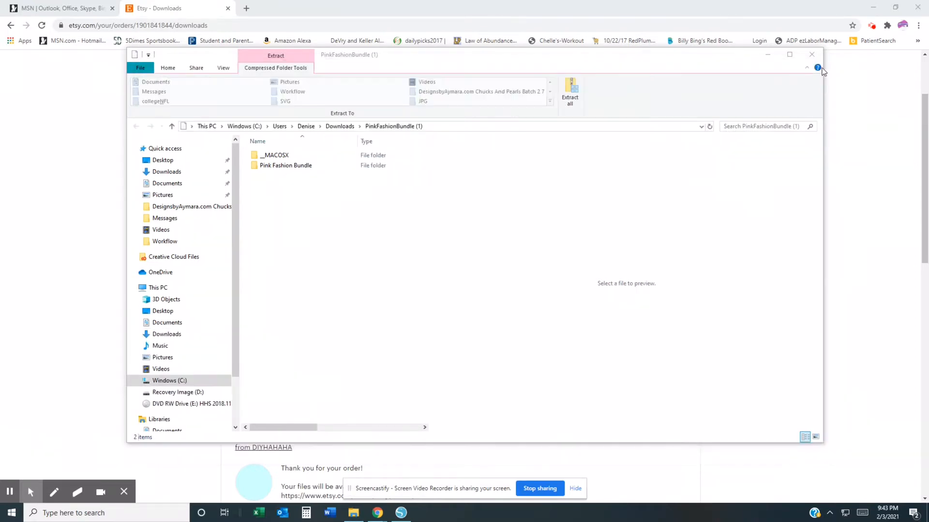
click(812, 55)
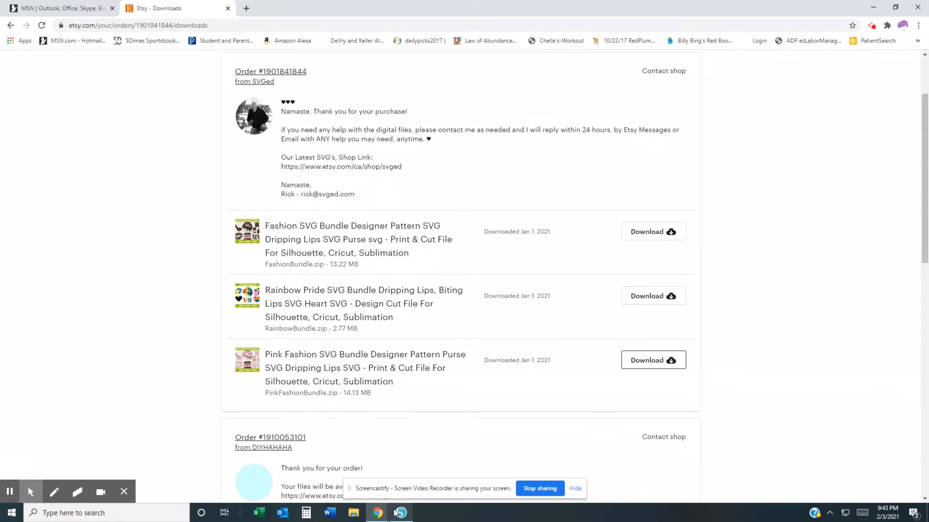
Switch to Silhouette Studio and merge the Fashion Drip Lips Pink image from the extracted Pink Fashion Bundle's PNG folder into the blank design
click(400, 512)
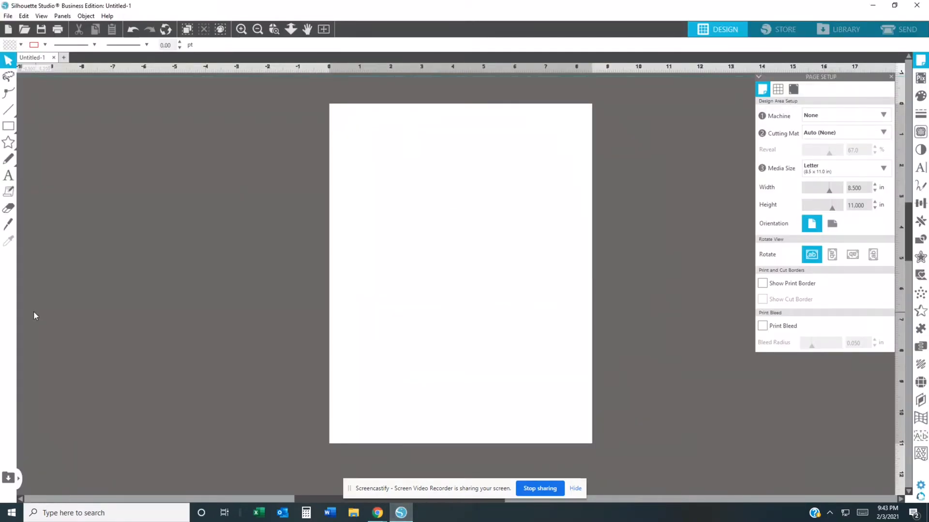
click(7, 16)
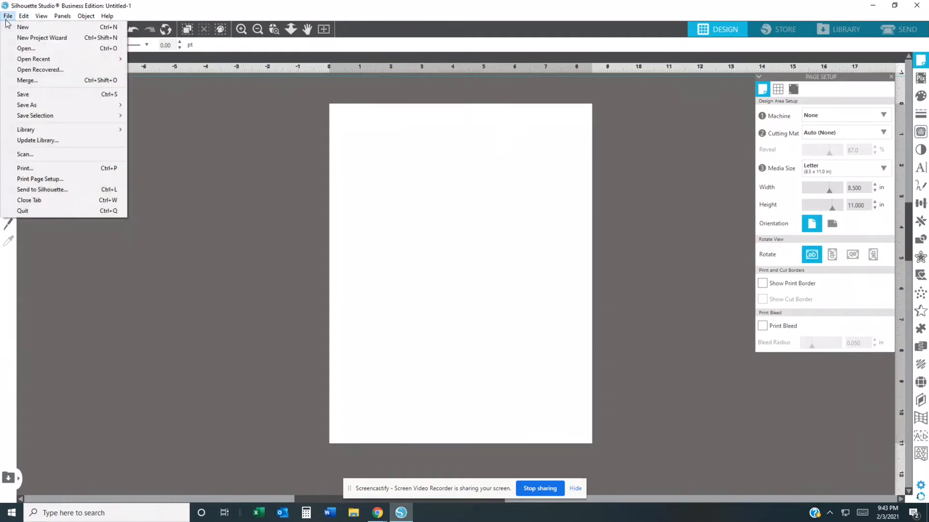
click(33, 83)
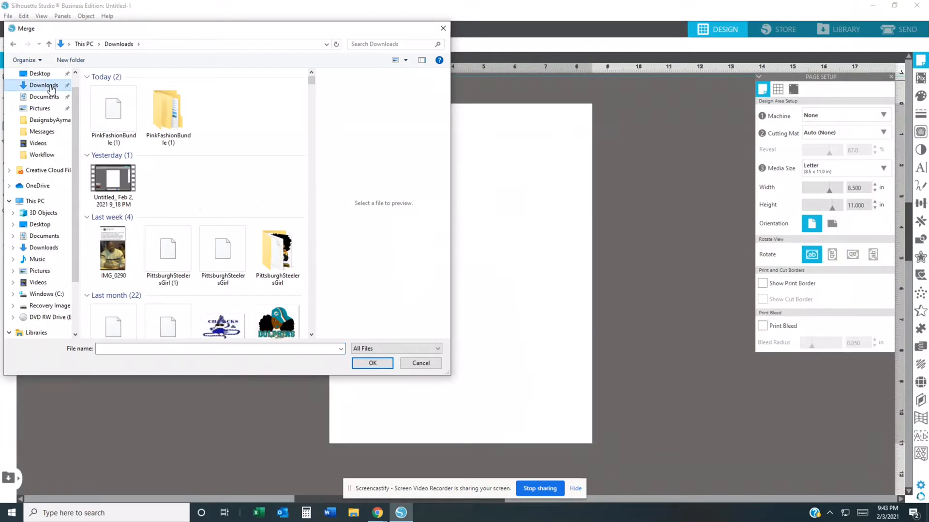
click(167, 118)
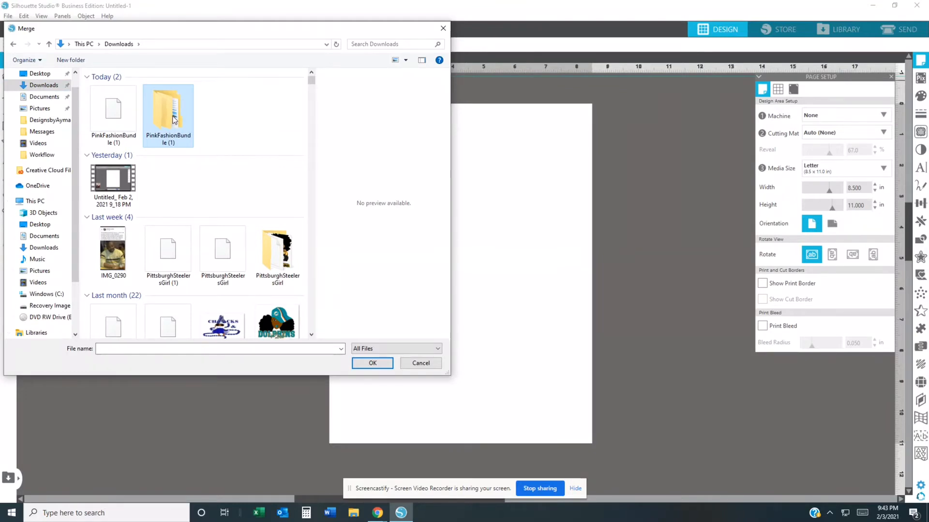
click(376, 368)
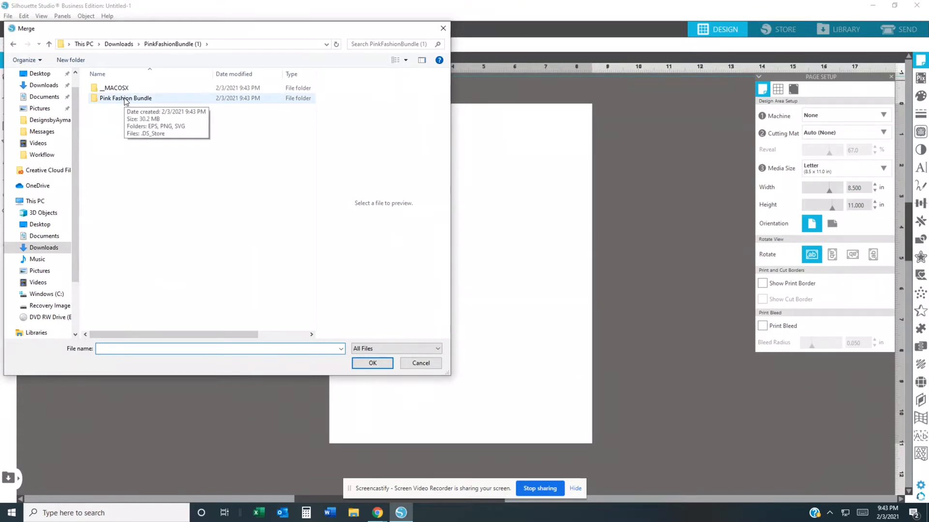
click(126, 100)
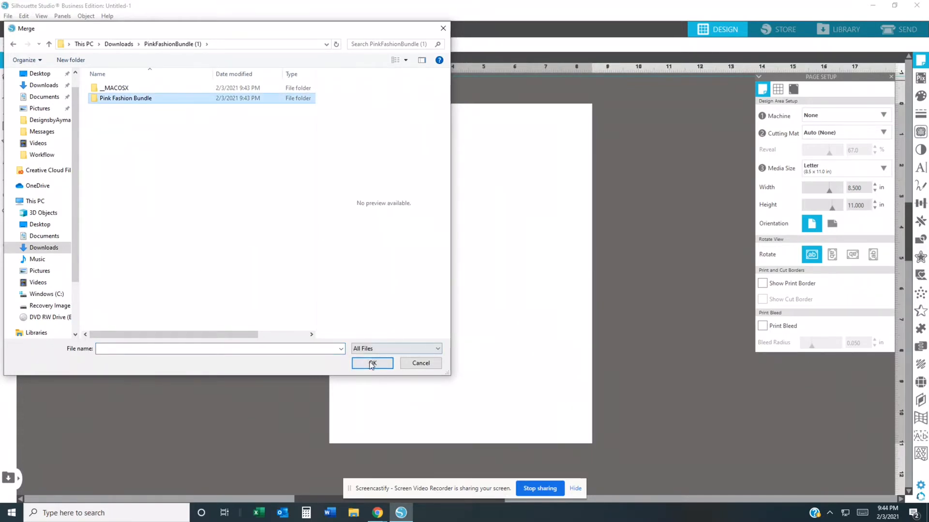
click(372, 364)
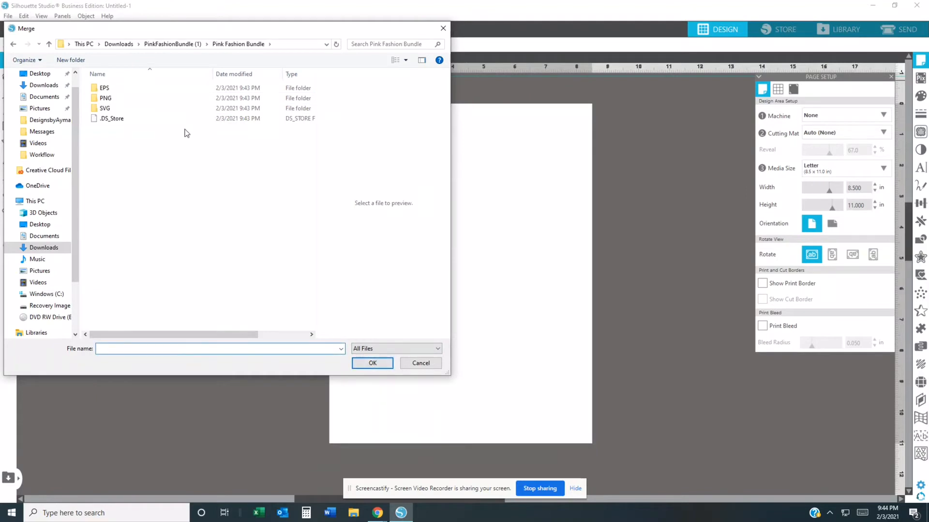
click(122, 99)
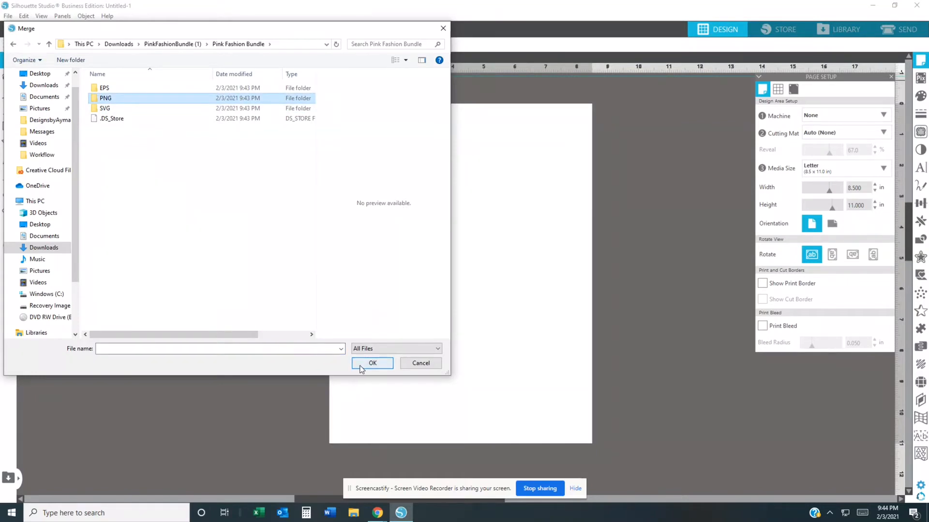
click(360, 366)
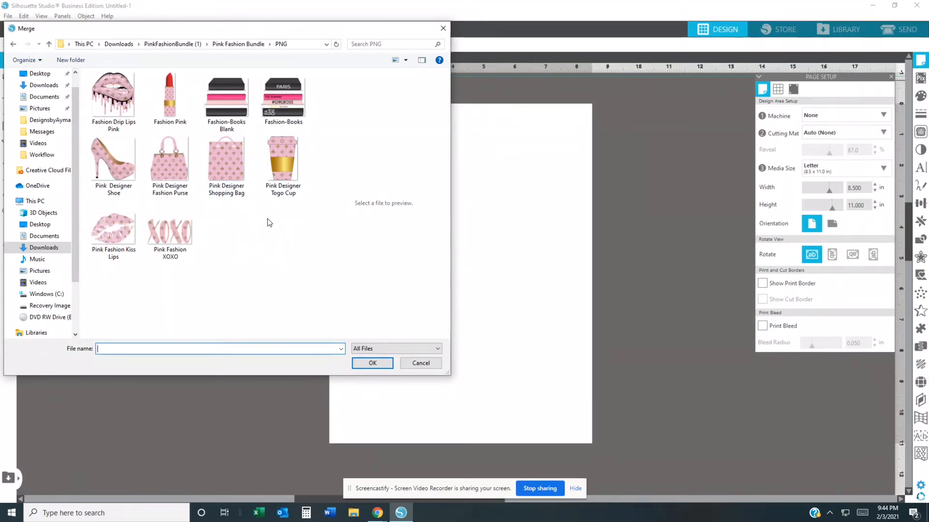
click(123, 106)
click(369, 362)
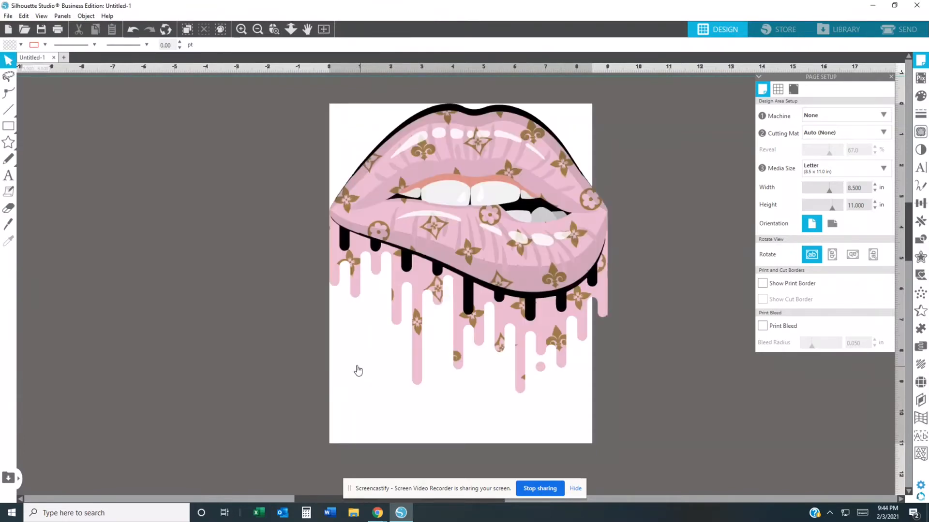
Move the lips image slightly down the page and scale it proportionally to about 6.4 in wide
click(450, 269)
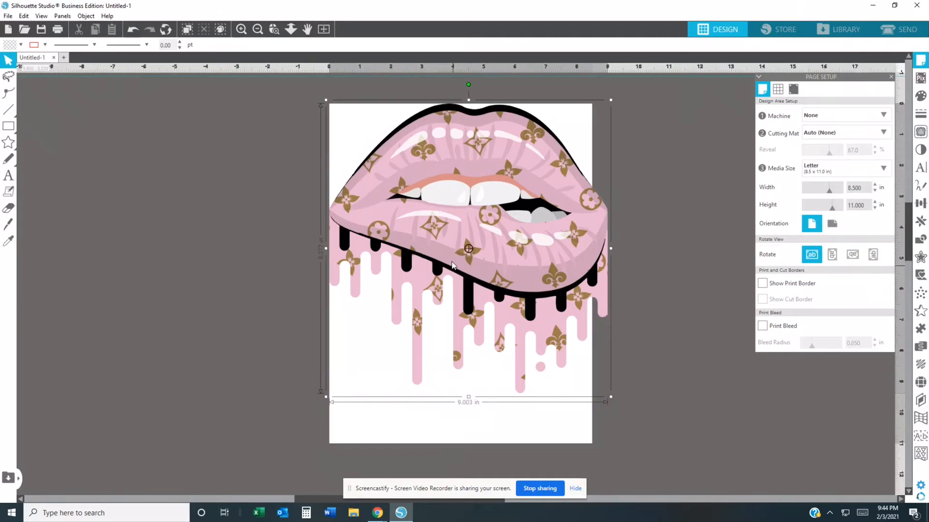
drag(433, 268, 448, 291)
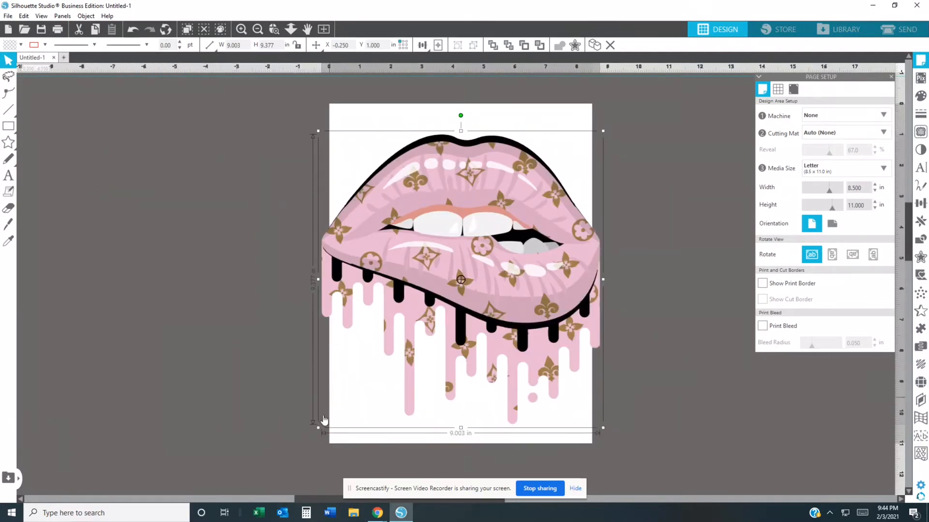
drag(318, 426, 397, 344)
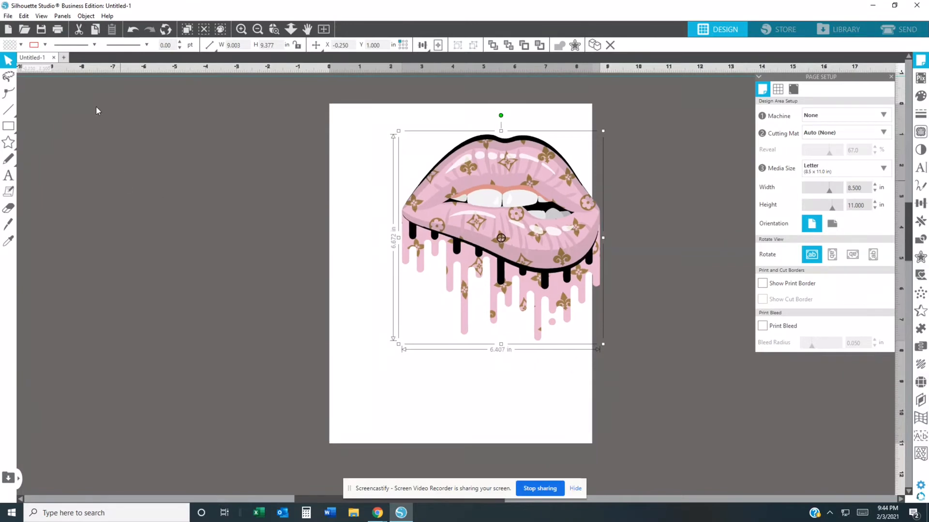
Merge the Pink Designer Shoe PNG into the design and move the shoe mostly off the page to its left
click(8, 16)
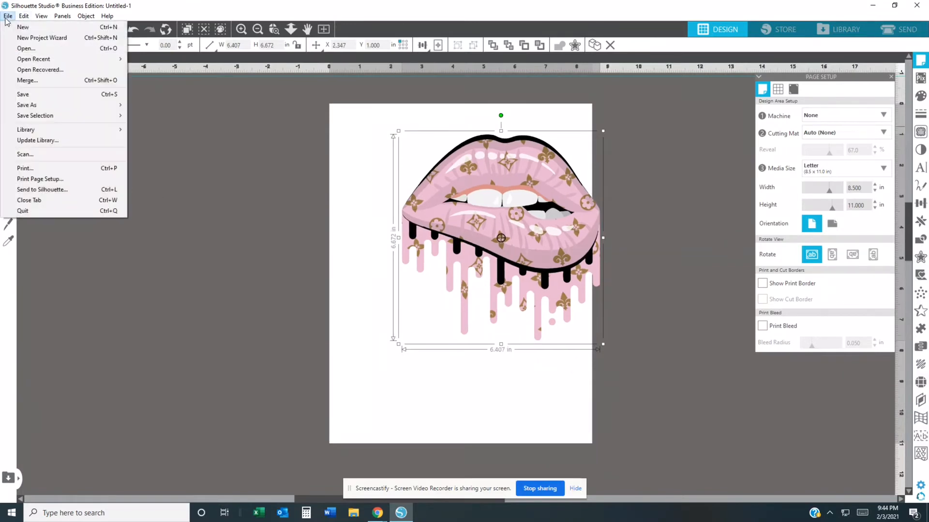
click(26, 81)
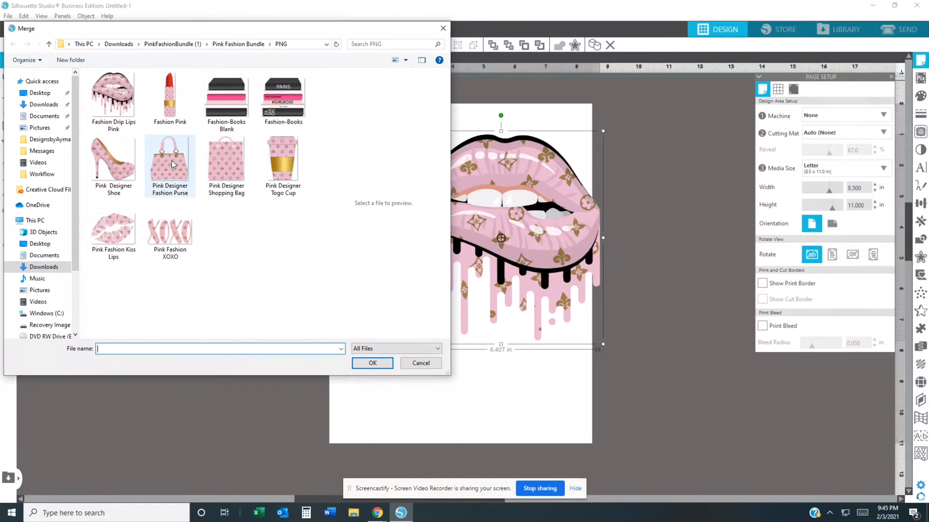
click(110, 176)
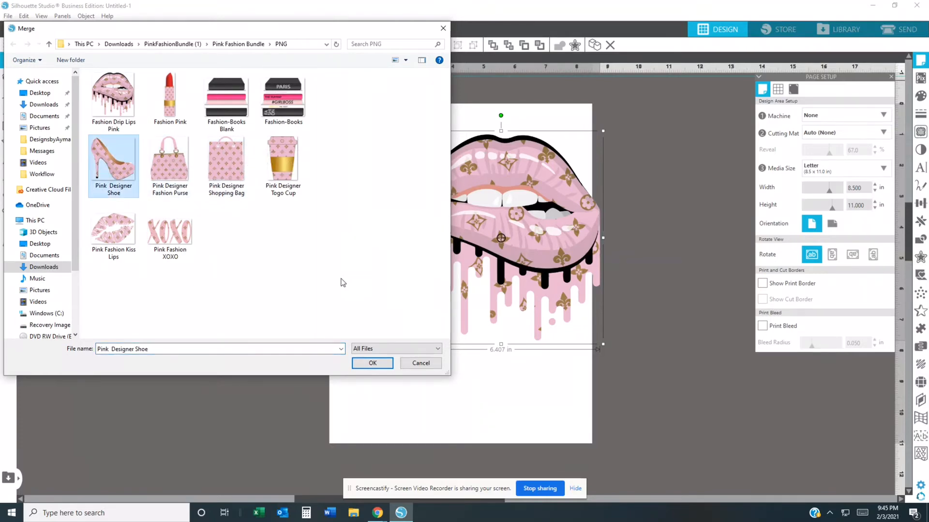
click(369, 363)
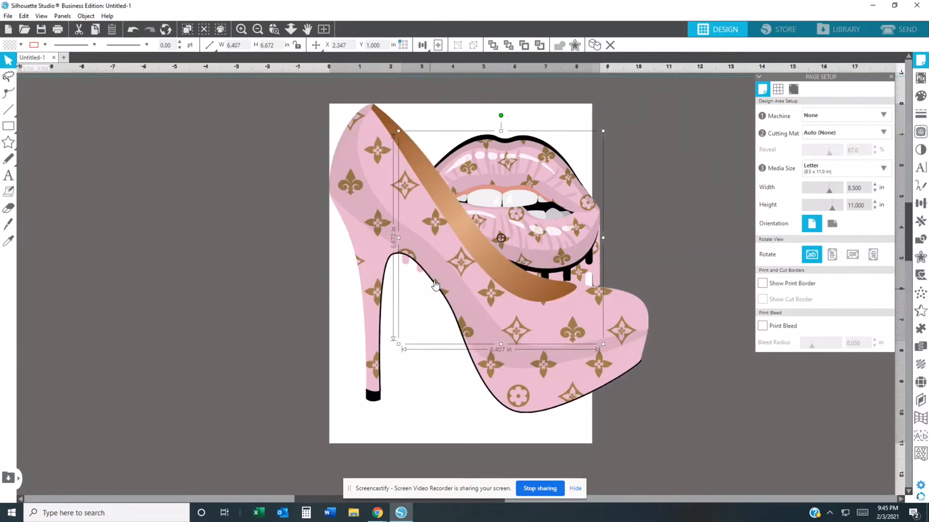
drag(435, 286, 116, 293)
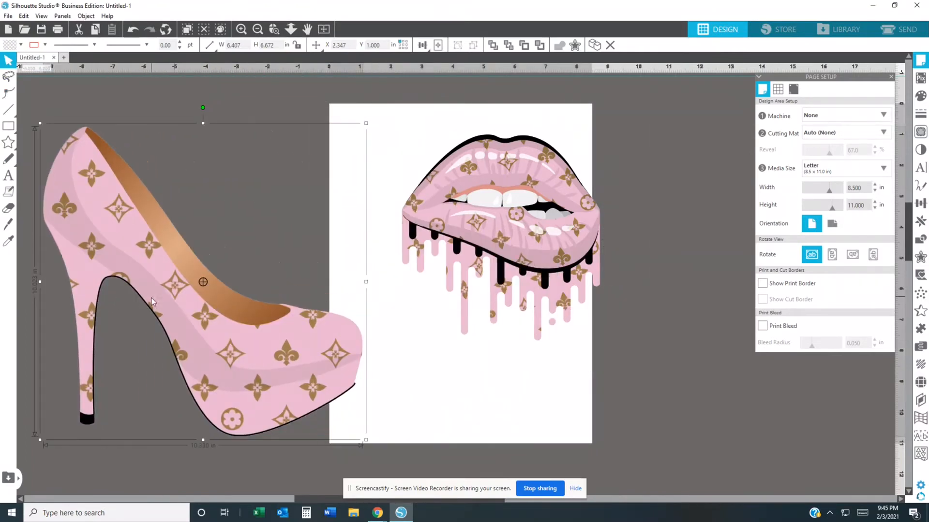
Scale the lips image proportionally to about 5.2 in wide and place it in the page's upper-left area
click(484, 259)
drag(494, 245, 455, 233)
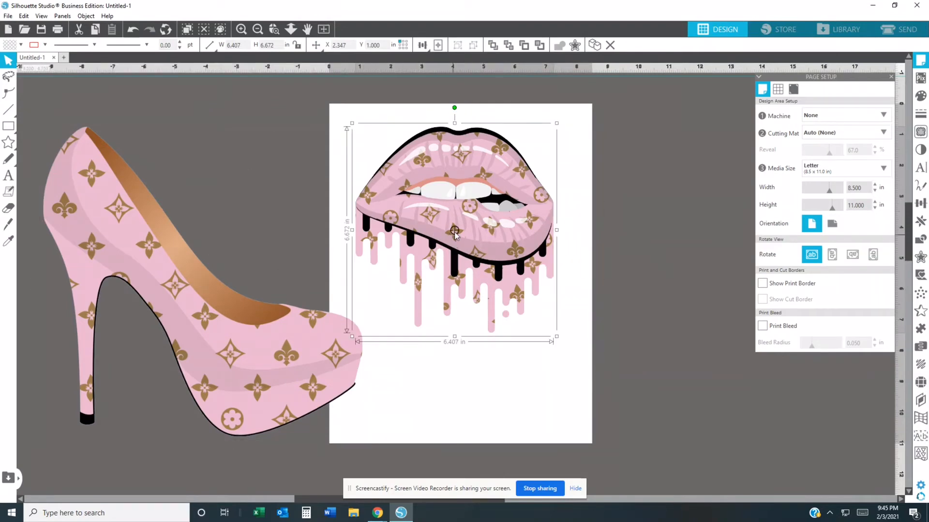
drag(352, 337, 390, 297)
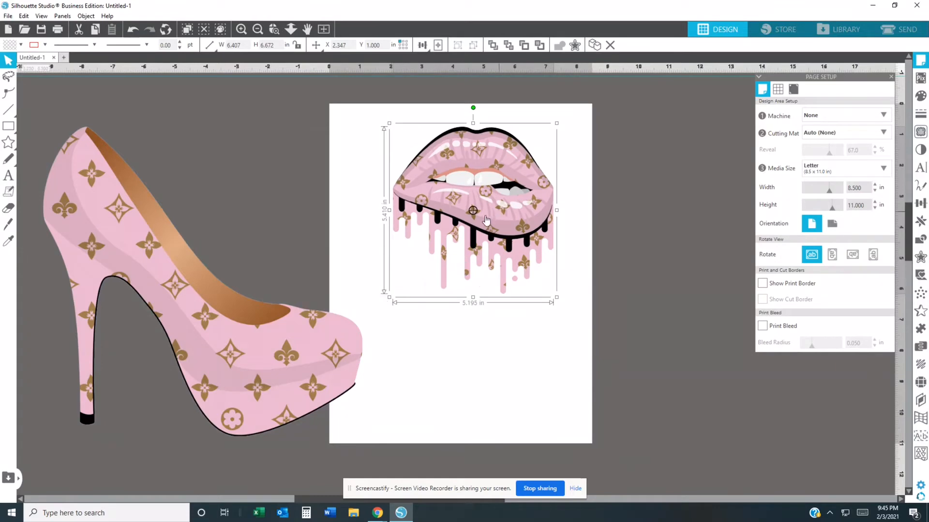
drag(497, 217, 450, 206)
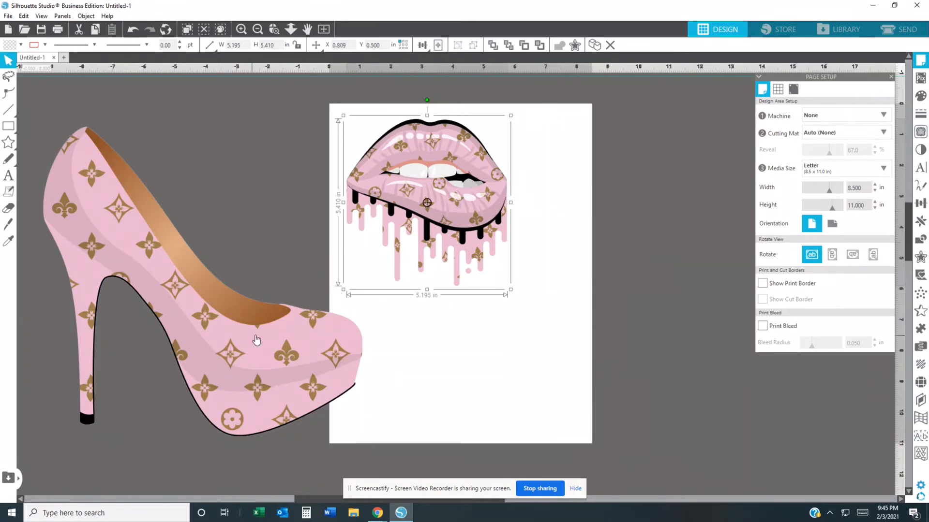
Scale the shoe proportionally to about 5.0 in wide and place it on the page just below the lips
click(232, 305)
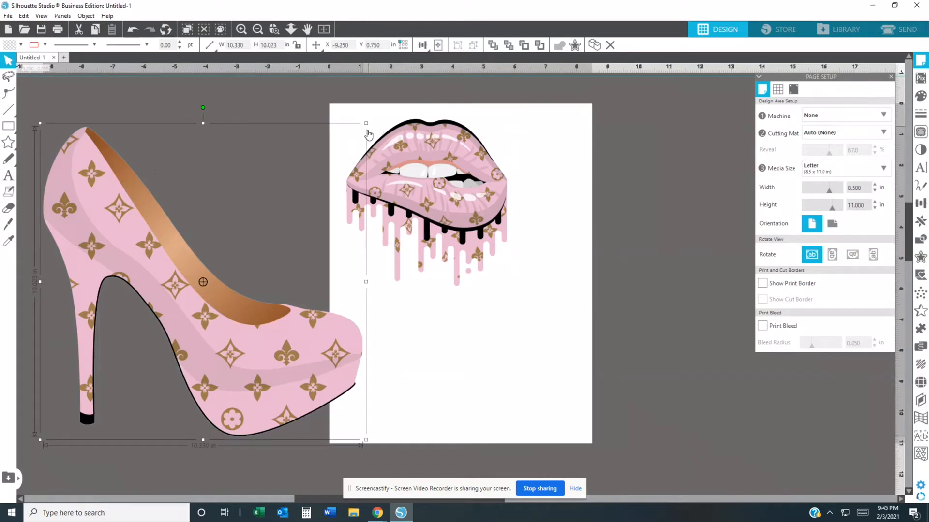
drag(342, 145, 197, 269)
drag(134, 387, 439, 325)
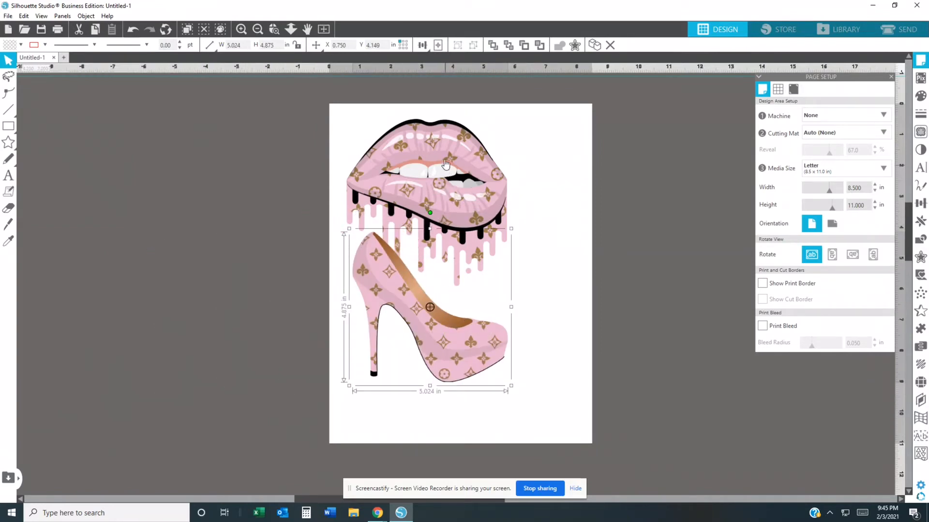
Move the lips image off the page to its left and delete it
click(439, 147)
drag(438, 147, 171, 138)
right_click(171, 138)
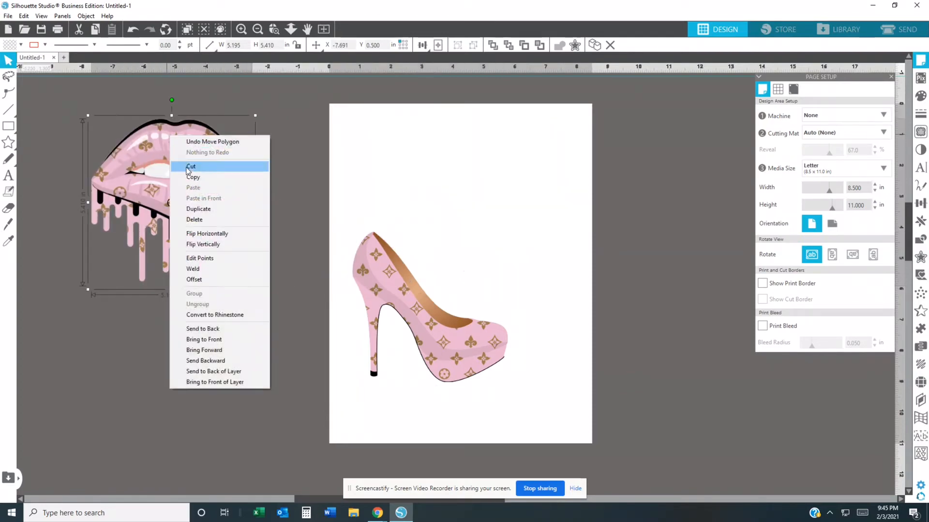
click(156, 143)
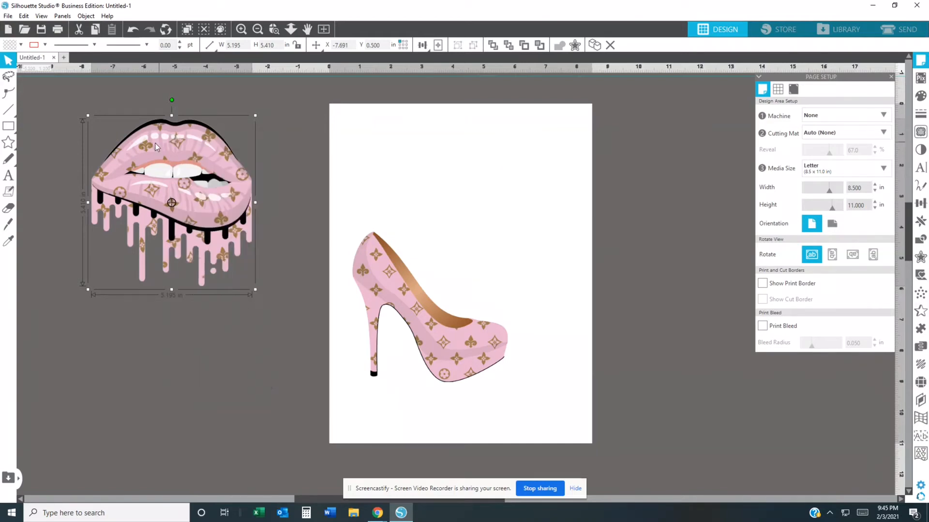
right_click(155, 143)
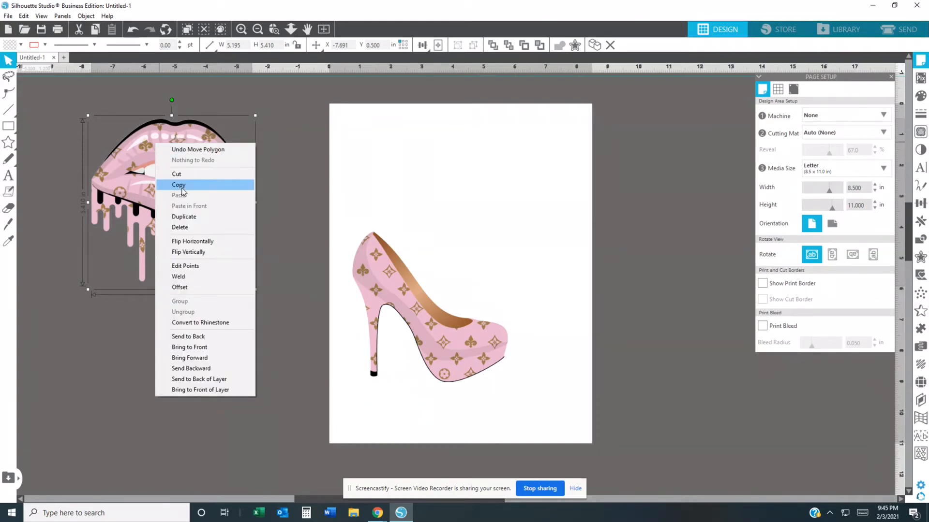
click(188, 228)
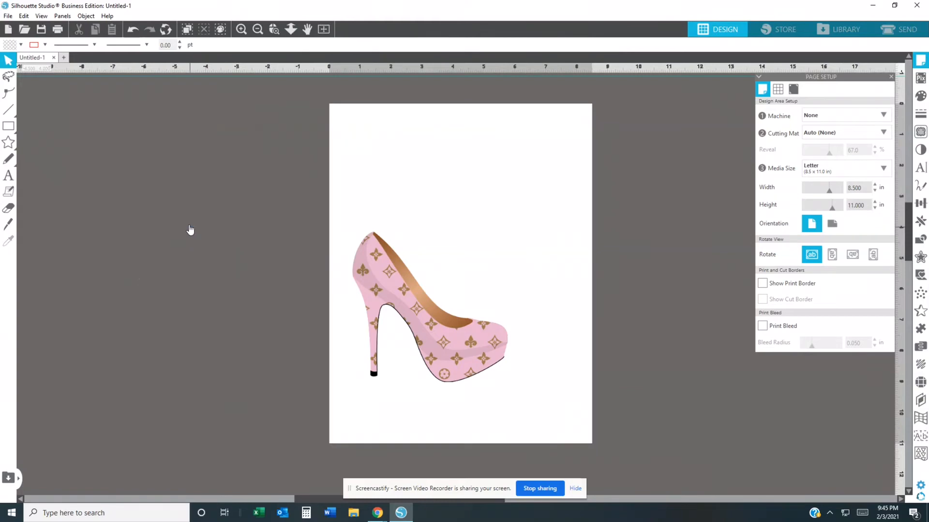
Merge the Pink Designer Fashion Purse PNG from the bundle's PNG folder into the design
click(7, 17)
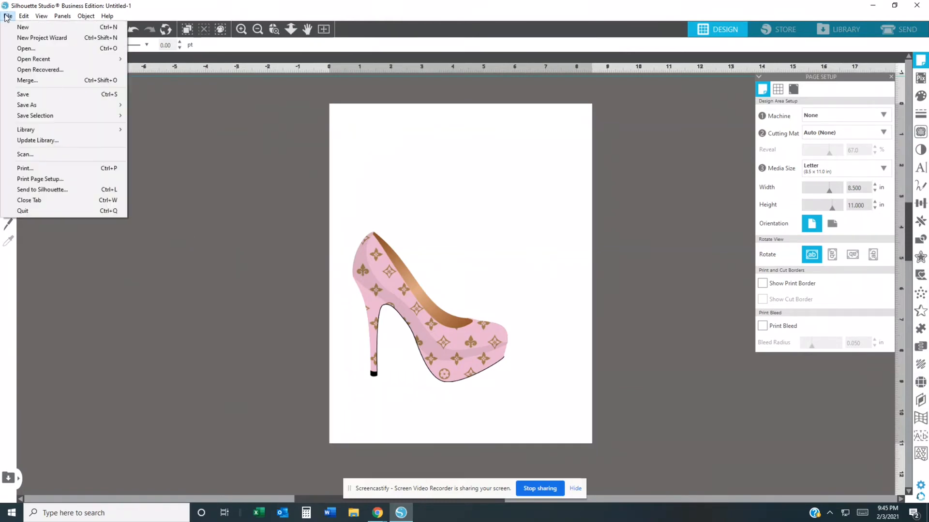
click(36, 81)
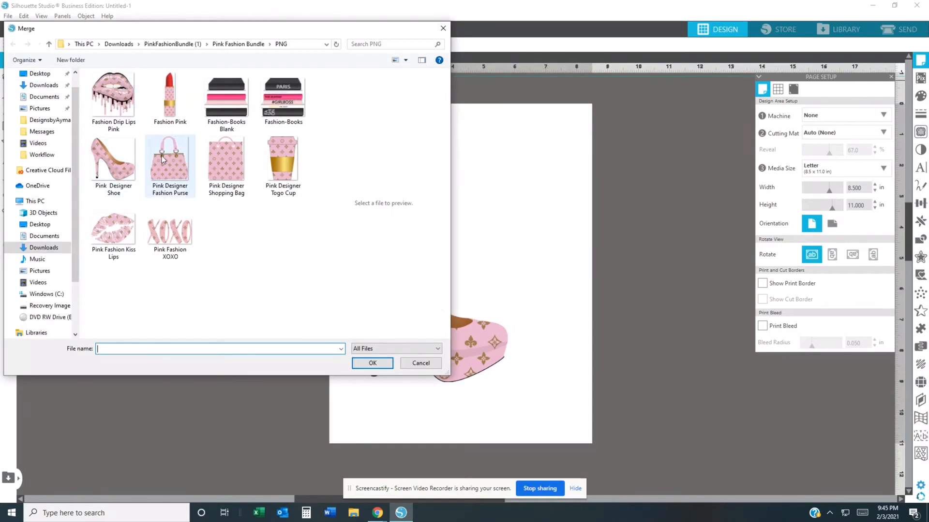
click(164, 160)
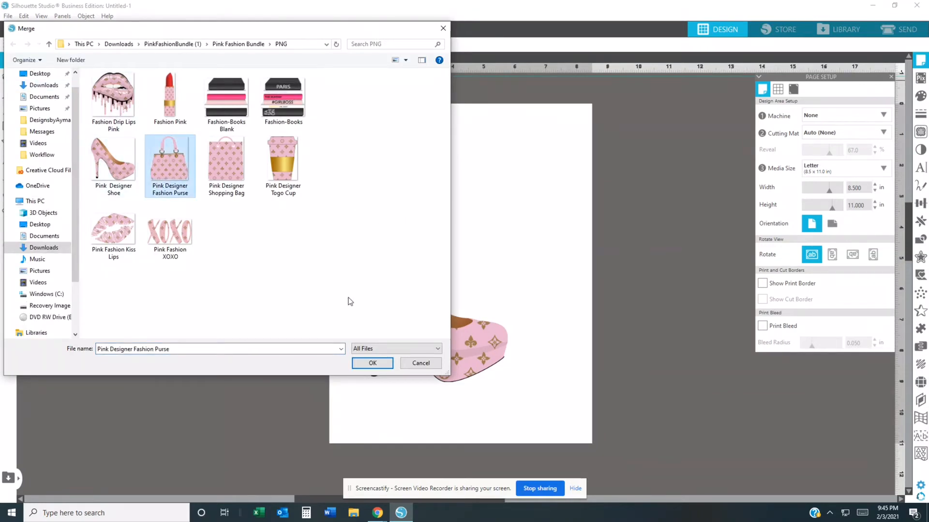
click(370, 363)
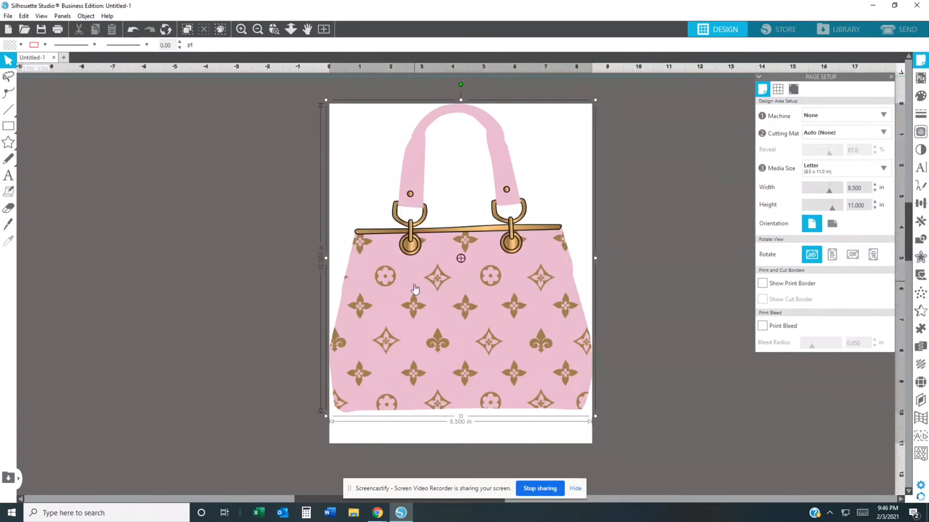
Nudge the purse up and back down on the page, and send it to the back behind the shoe
mouse_move(415, 289)
mouse_down()
mouse_move(408, 269)
mouse_move(417, 279)
mouse_move(443, 259)
mouse_move(414, 280)
mouse_up()
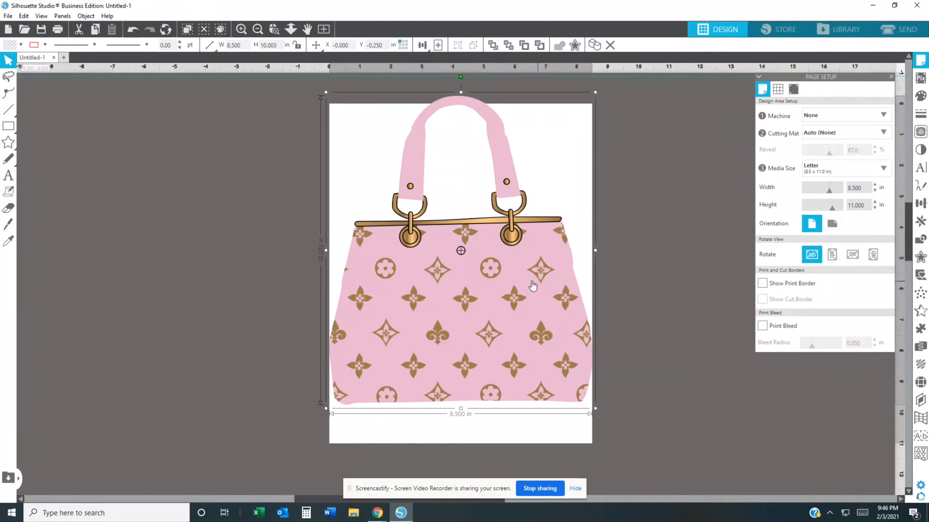
drag(526, 290, 523, 294)
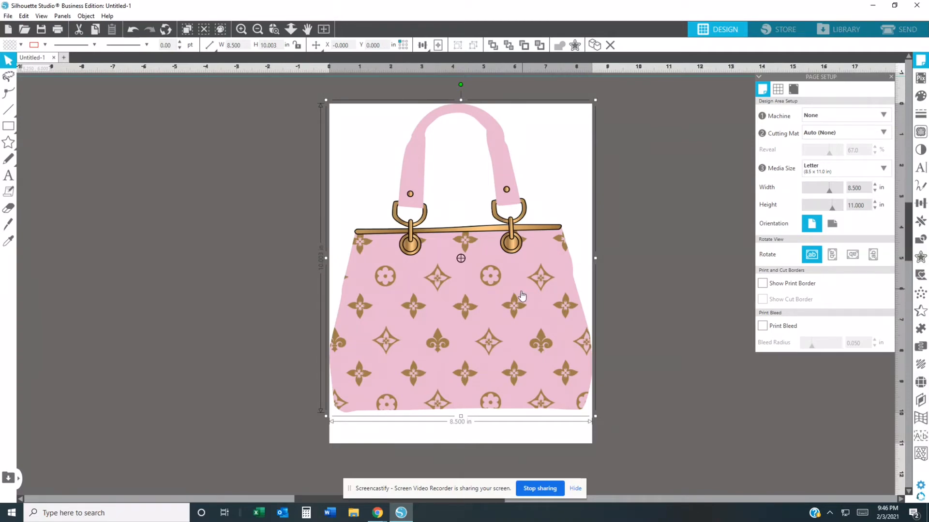
right_click(489, 272)
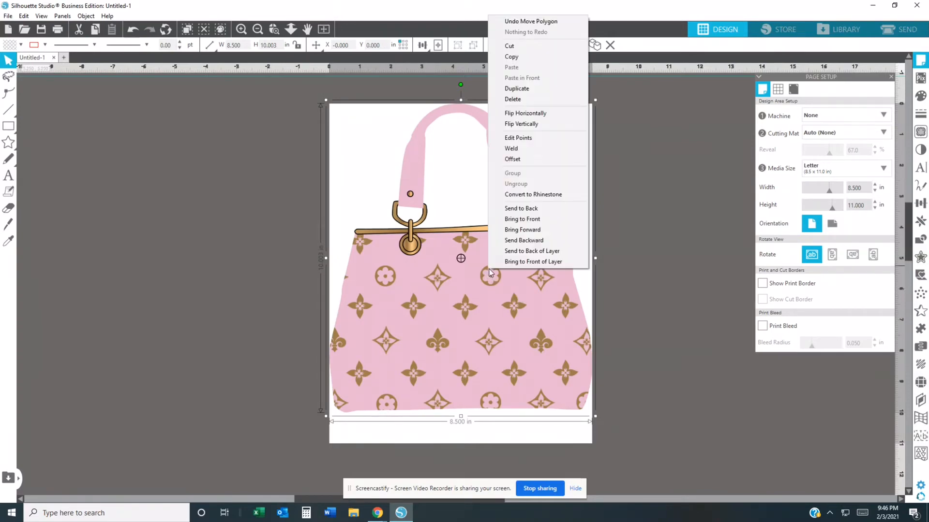
click(516, 211)
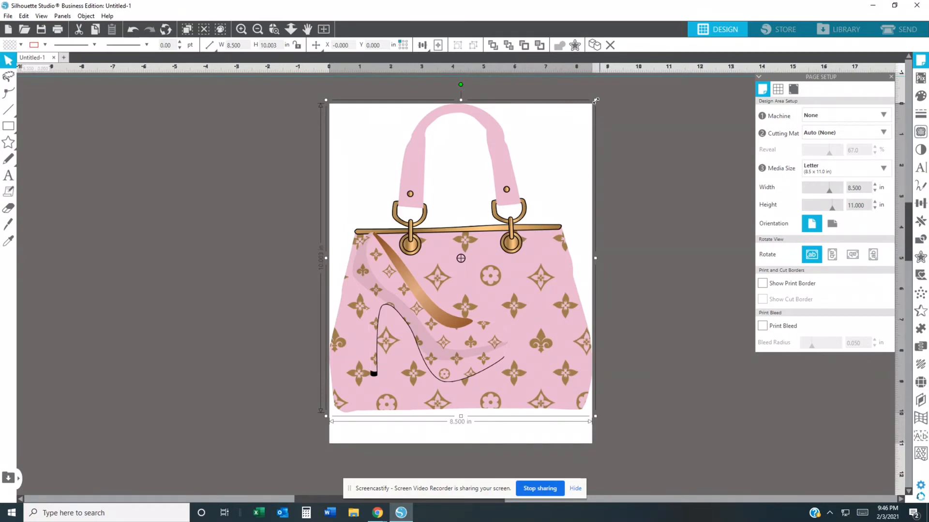
Scale the purse proportionally to about 5.3 in wide, place it in the page's upper-left area and move the shoe to its right
drag(596, 100, 481, 208)
drag(444, 271, 576, 196)
drag(410, 282, 426, 173)
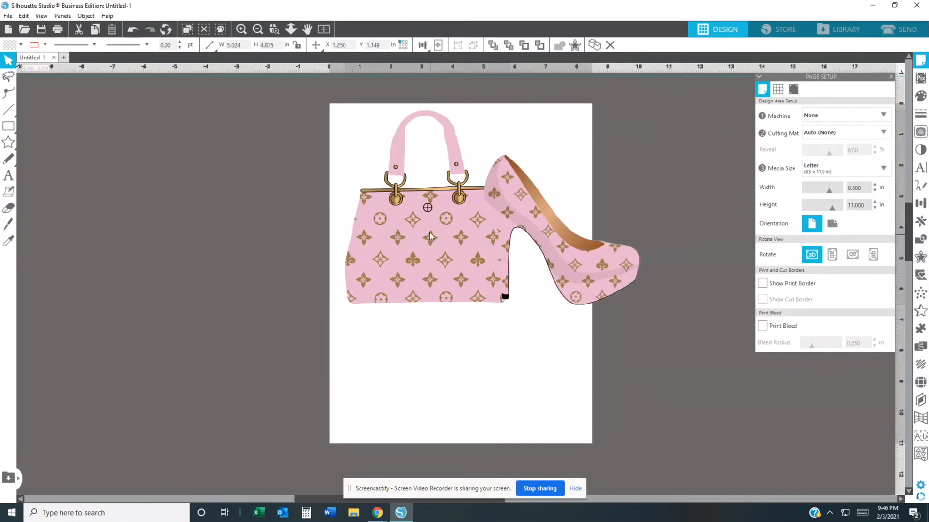
Place the shoe over the lower part of the purse and shift the purse towards the page's horizontal centre
drag(522, 224, 422, 297)
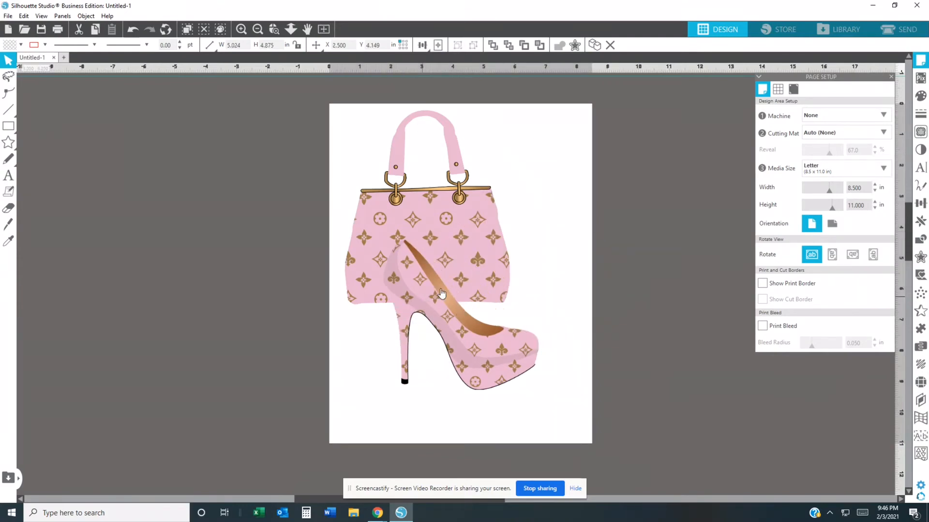
mouse_move(462, 274)
mouse_down()
mouse_move(486, 268)
mouse_move(462, 292)
mouse_up()
click(472, 221)
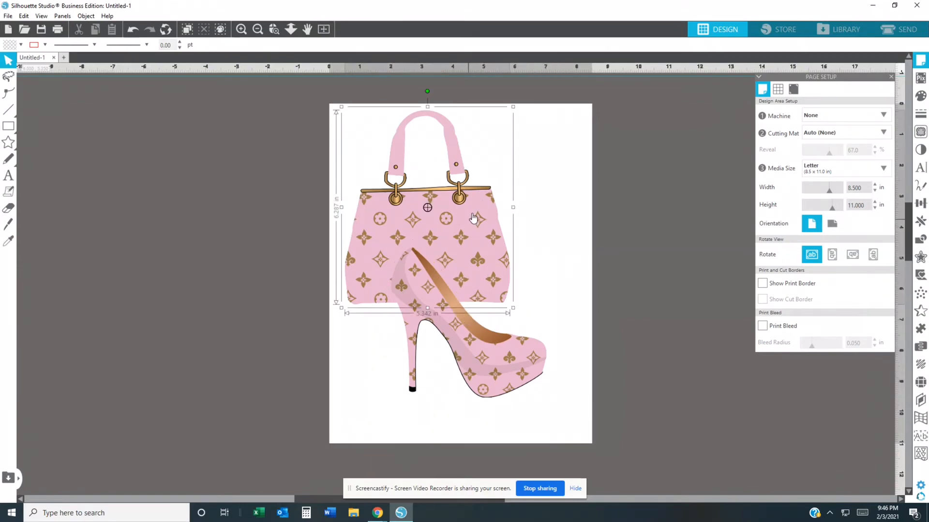
drag(473, 219, 511, 234)
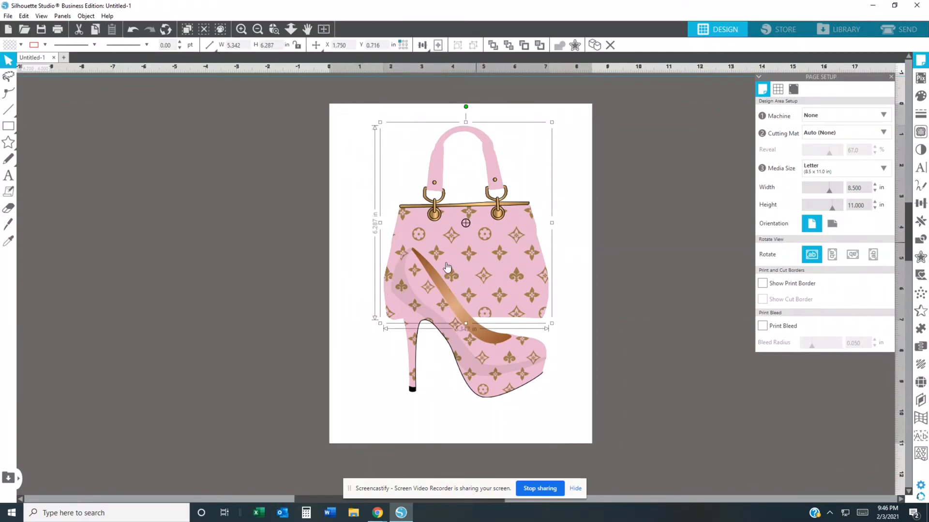
drag(454, 256, 455, 249)
click(480, 234)
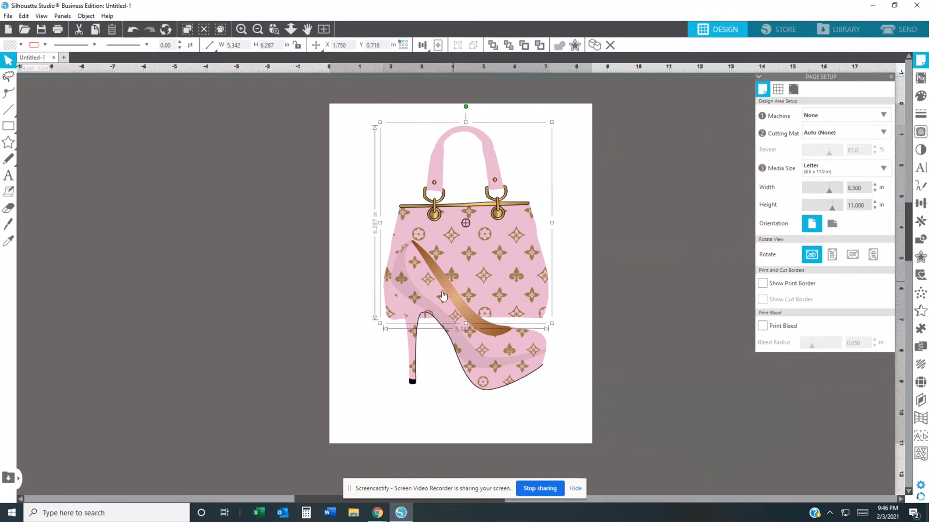
Shift the purse to the right and the shoe to the left so the shoe overlaps the purse's lower-left corner
click(460, 347)
drag(461, 346, 407, 328)
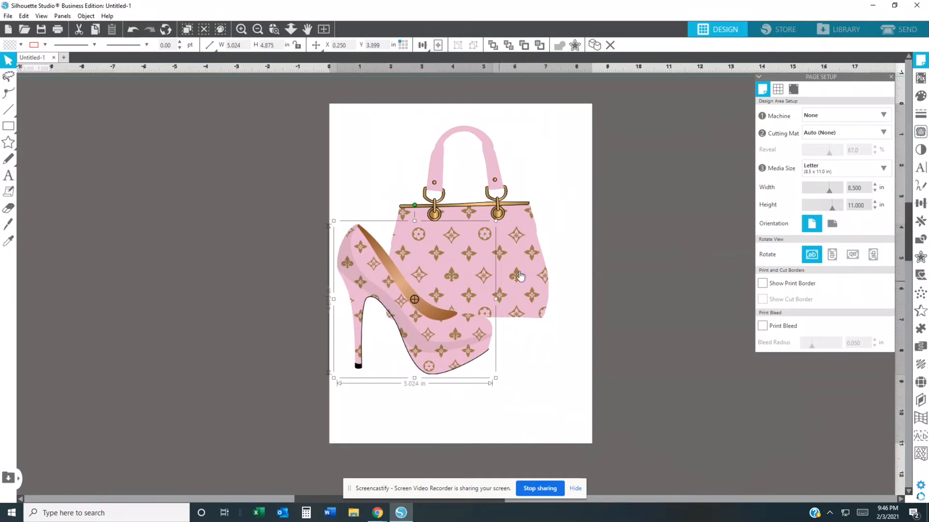
drag(515, 269, 533, 277)
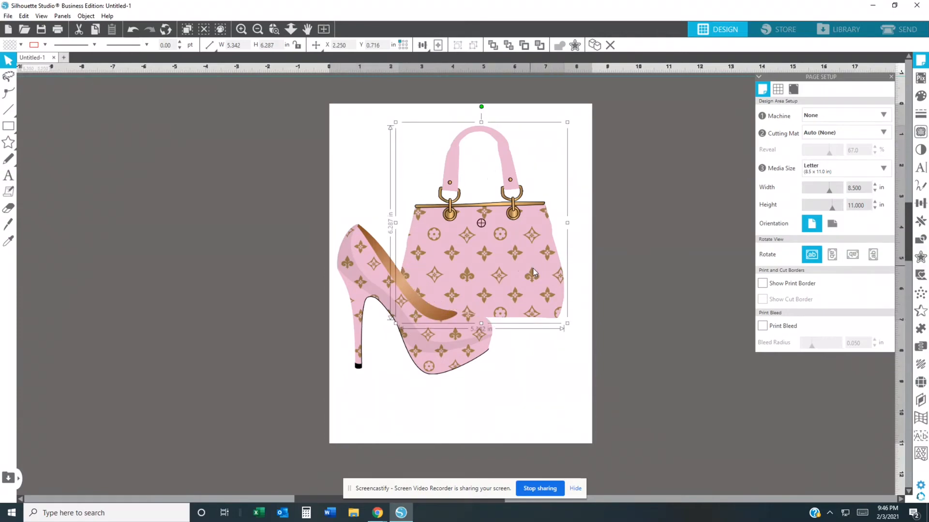
drag(459, 346, 475, 346)
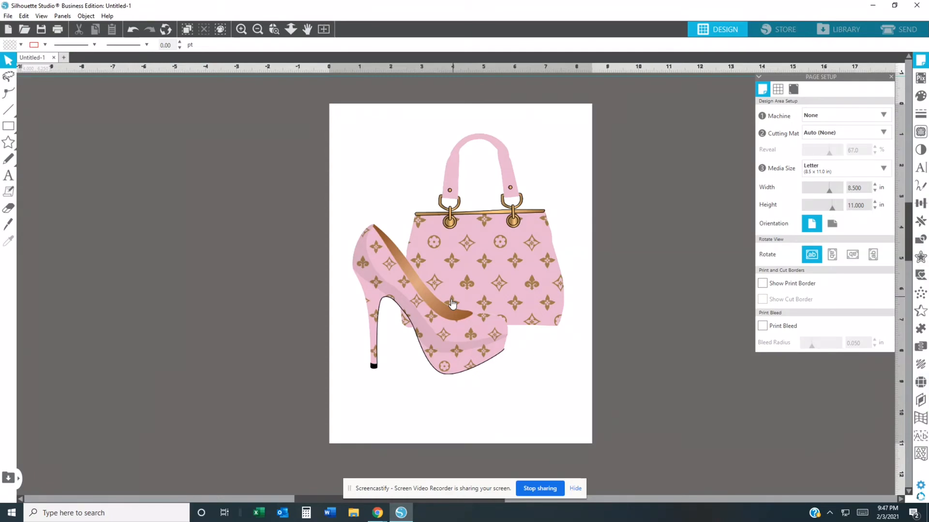
Move the shoe off the page to its left and scale it proportionally to about 5.2 in wide
click(467, 265)
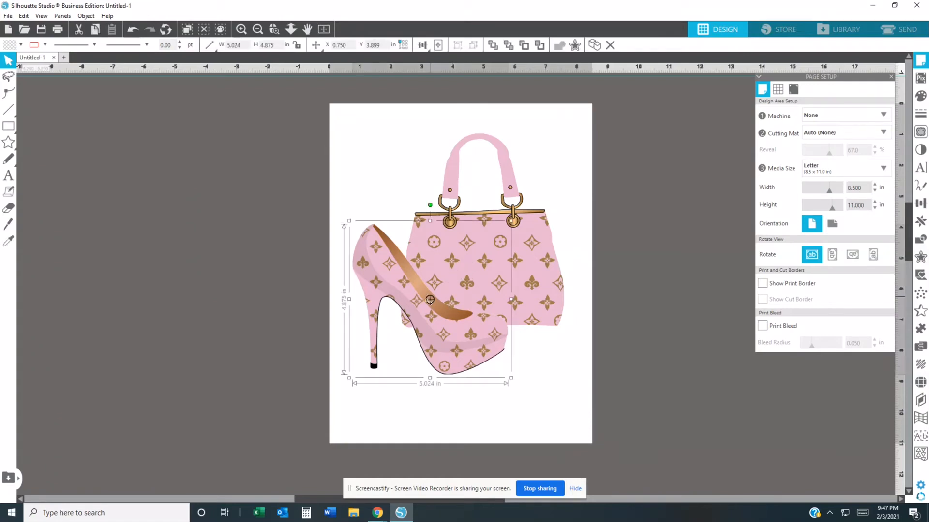
drag(429, 300, 174, 269)
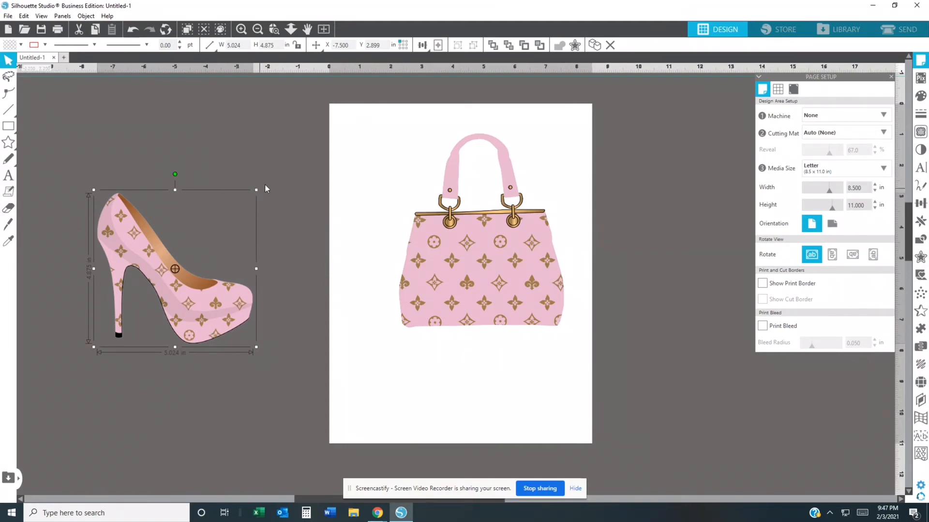
click(302, 183)
click(191, 284)
drag(260, 186, 298, 221)
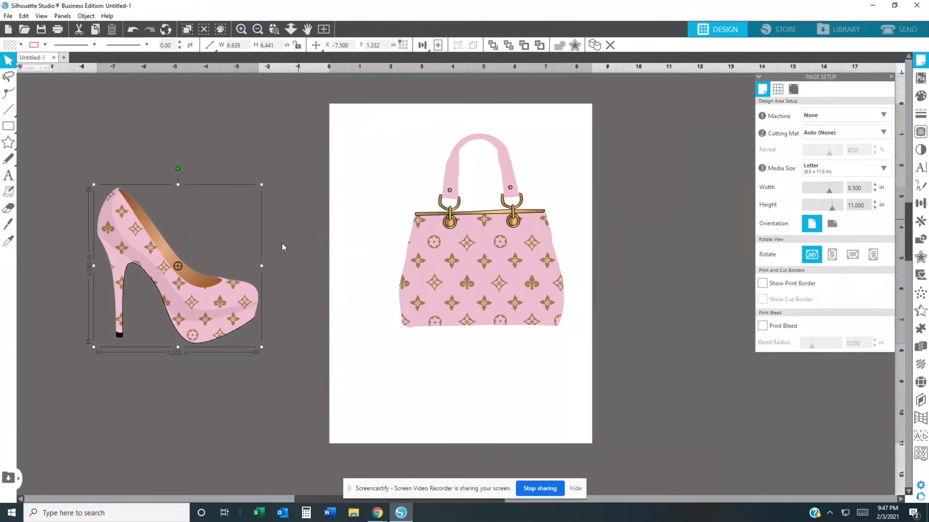
Place the purse in the page's lower-right corner and the shoe in its upper-left corner
drag(251, 304, 306, 310)
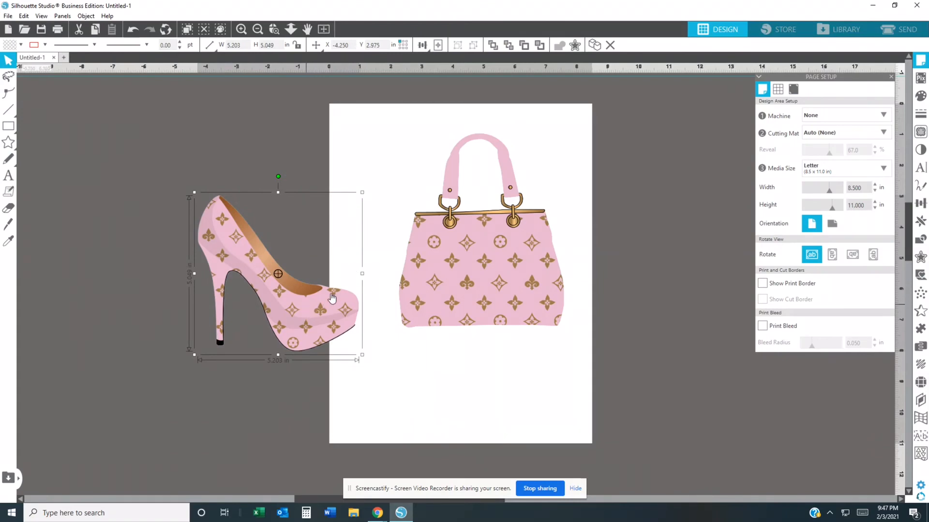
drag(312, 300, 351, 276)
drag(481, 257, 501, 347)
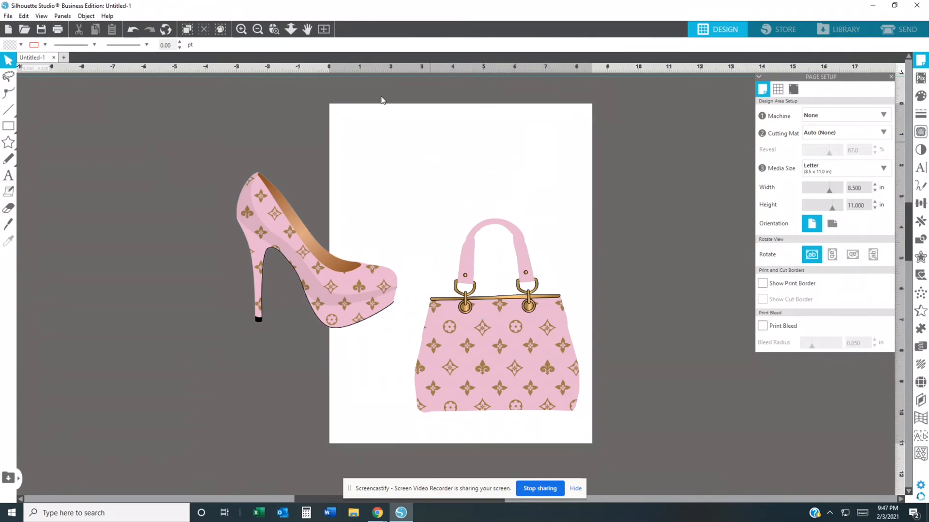
click(257, 30)
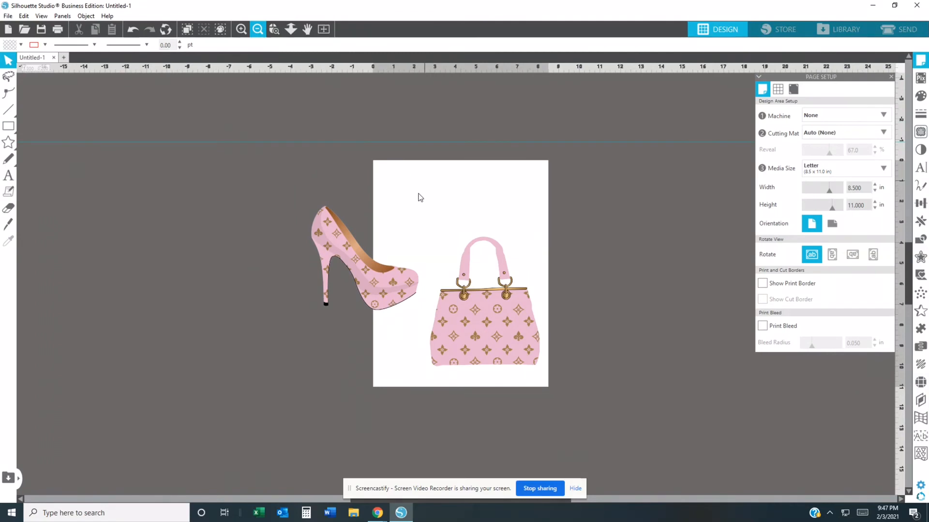
drag(341, 246, 346, 230)
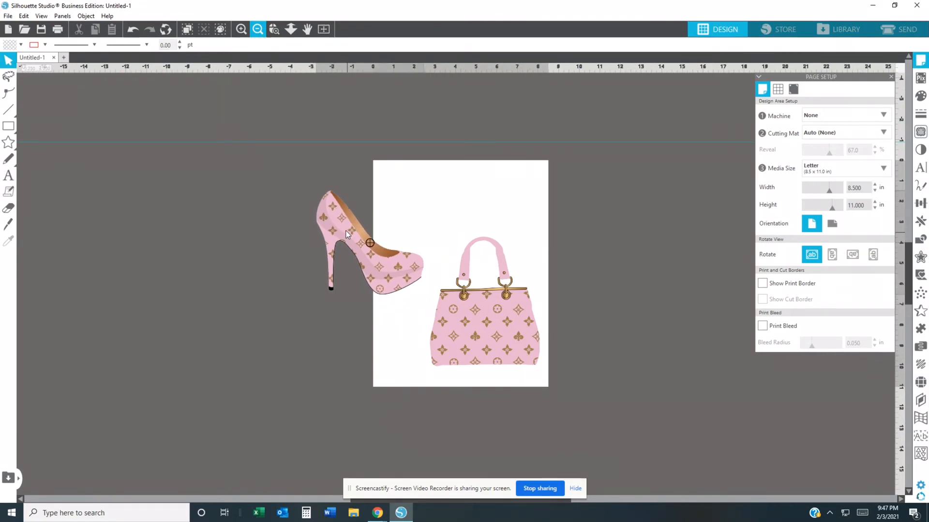
click(241, 30)
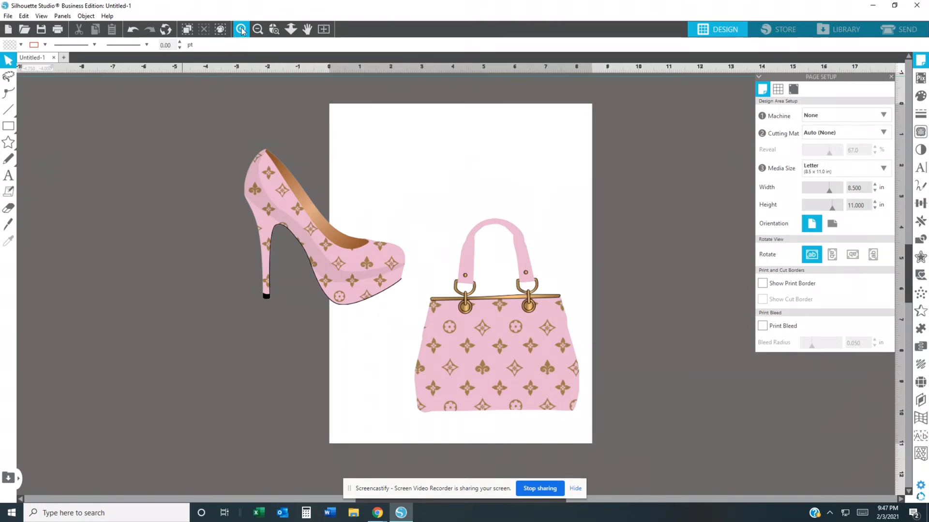
click(241, 30)
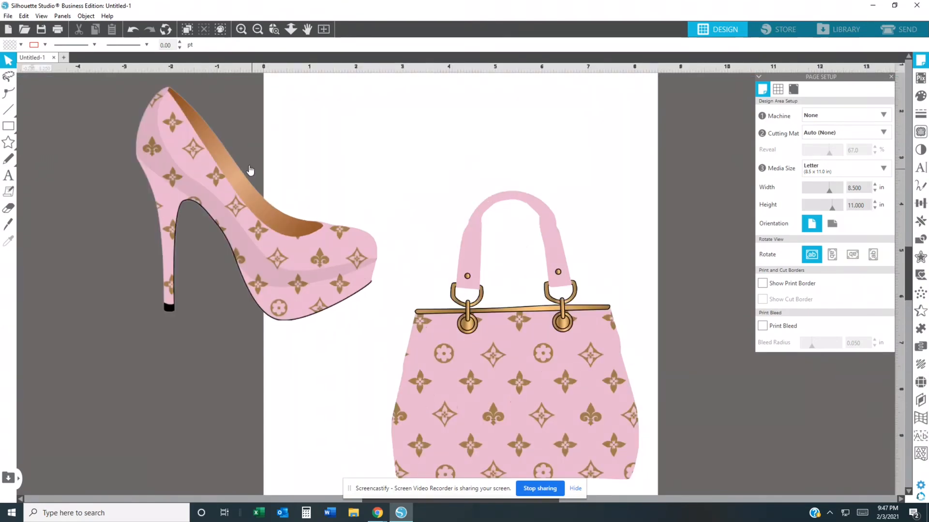
click(256, 30)
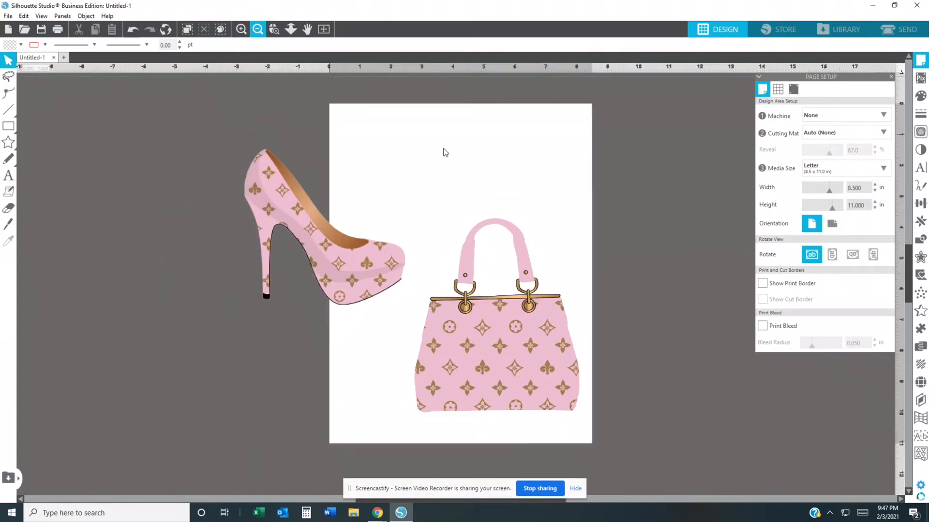
drag(547, 369, 554, 391)
drag(386, 273, 474, 234)
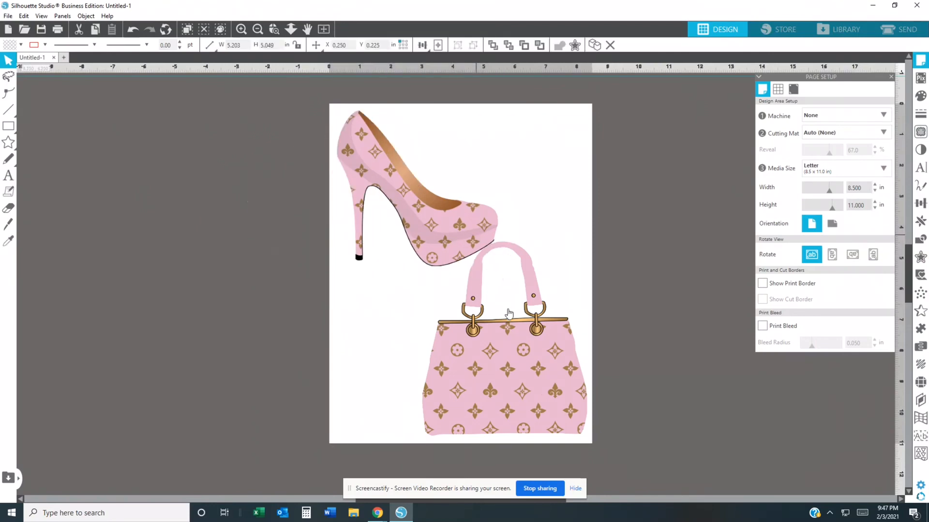
Move the purse to the upper part of the page and place the shoe below it, overlapping the purse's lower-left corner
drag(515, 376, 508, 377)
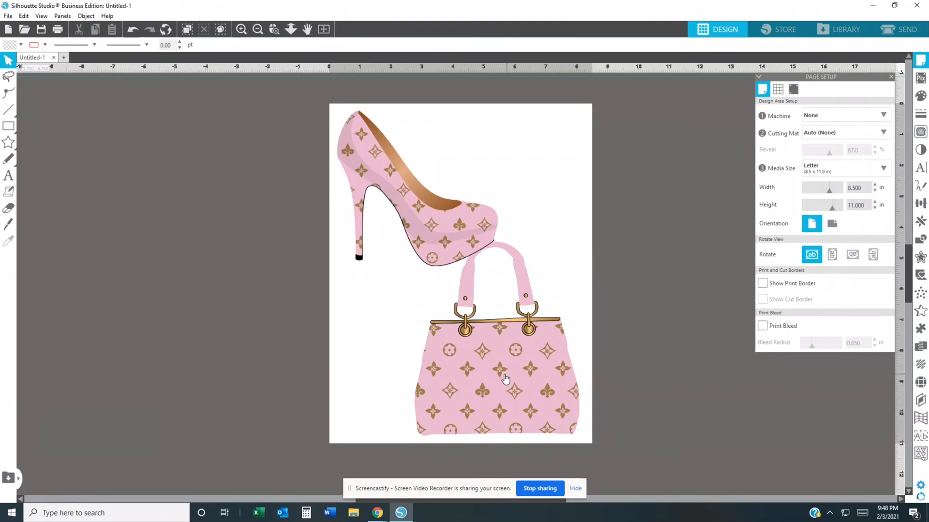
drag(506, 379, 531, 261)
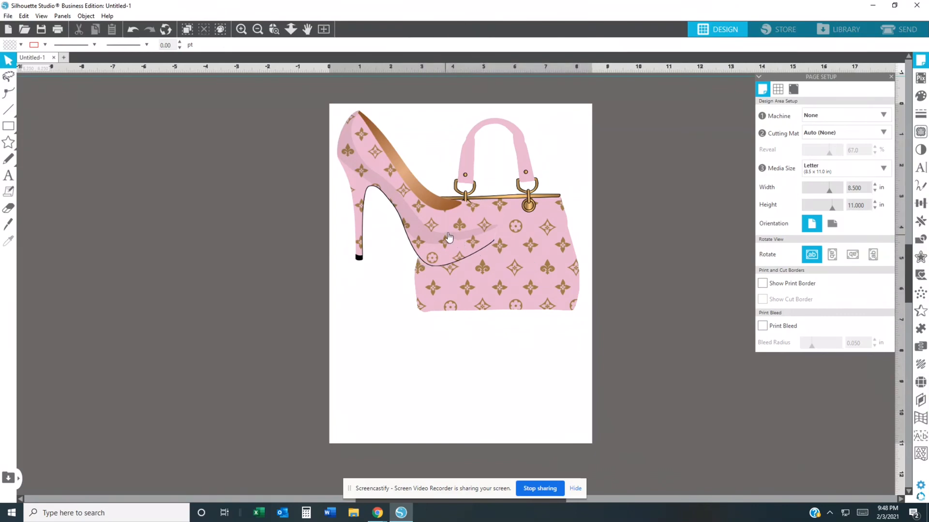
drag(442, 234, 449, 258)
drag(511, 288, 500, 400)
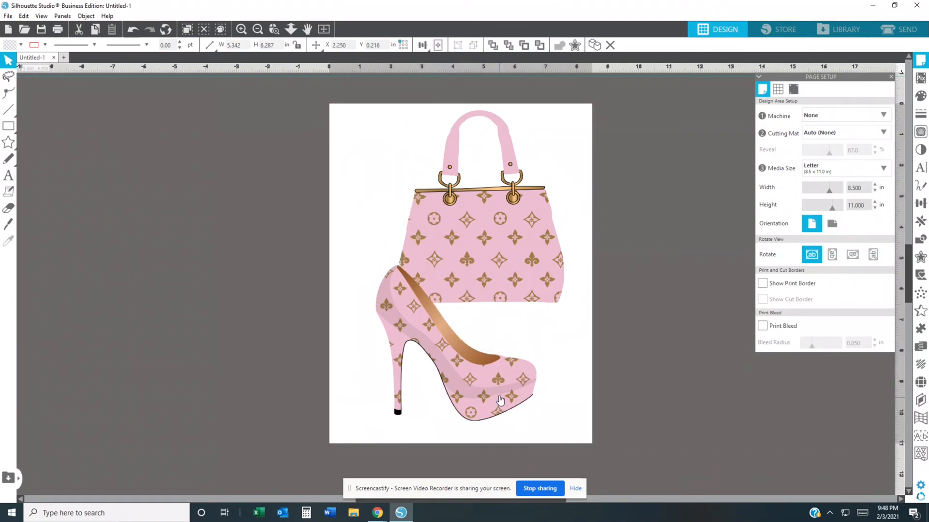